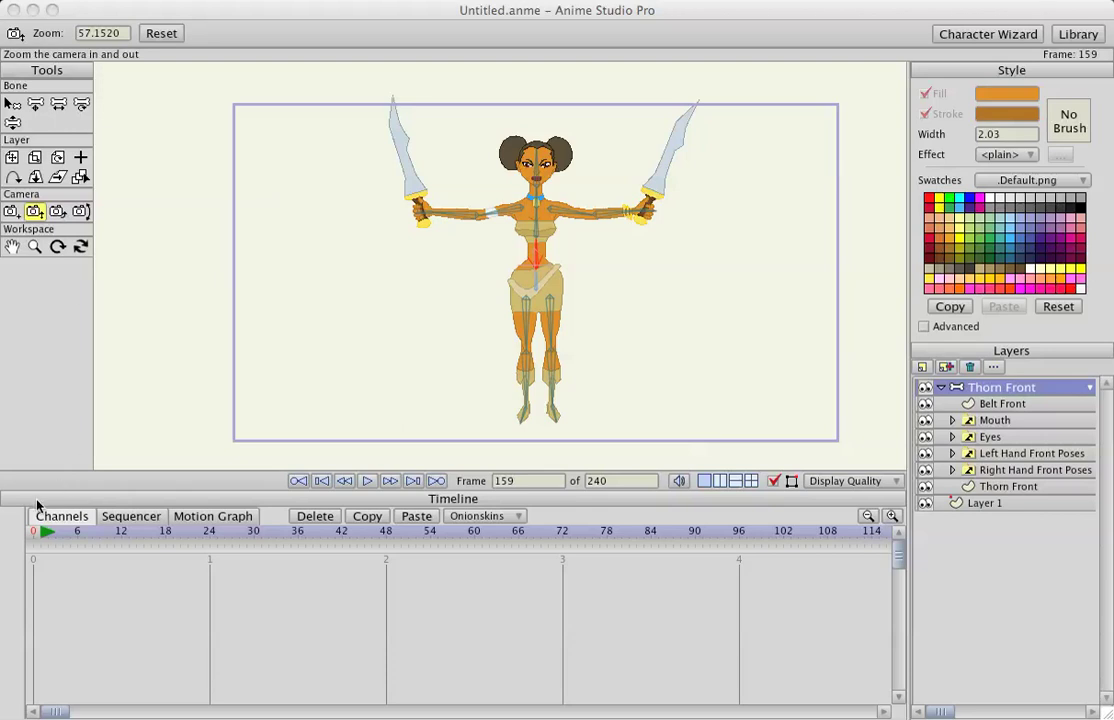
- Key the camera zoom at 60 and return the playhead to frame 1
click(35, 540)
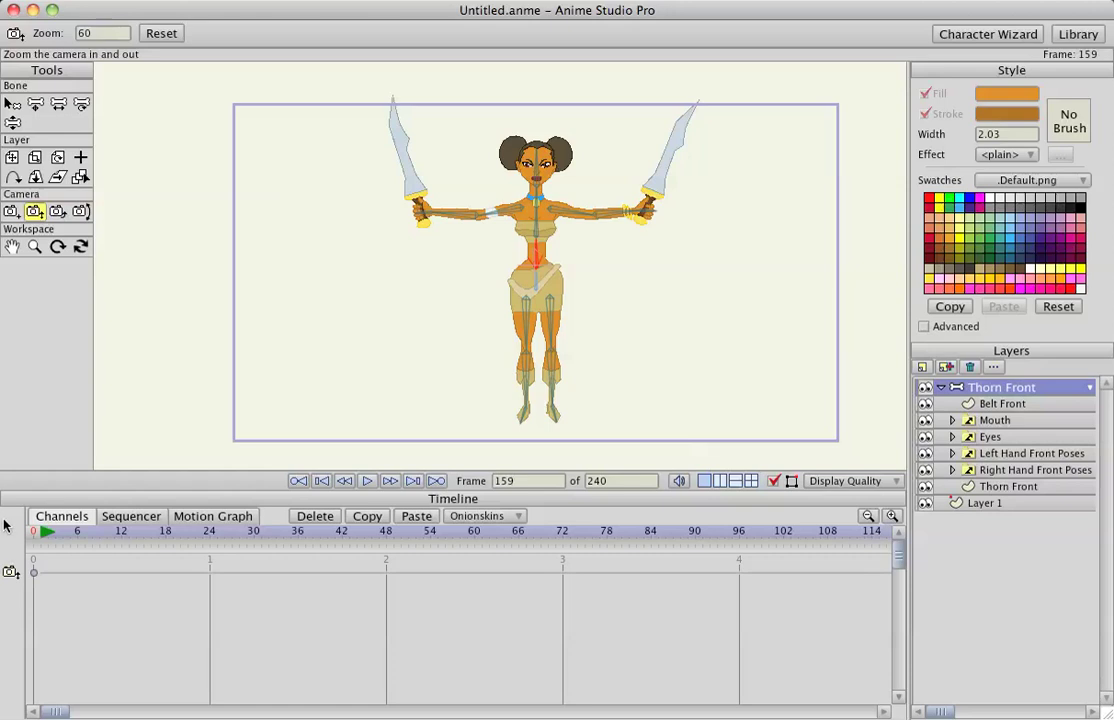
click(39, 539)
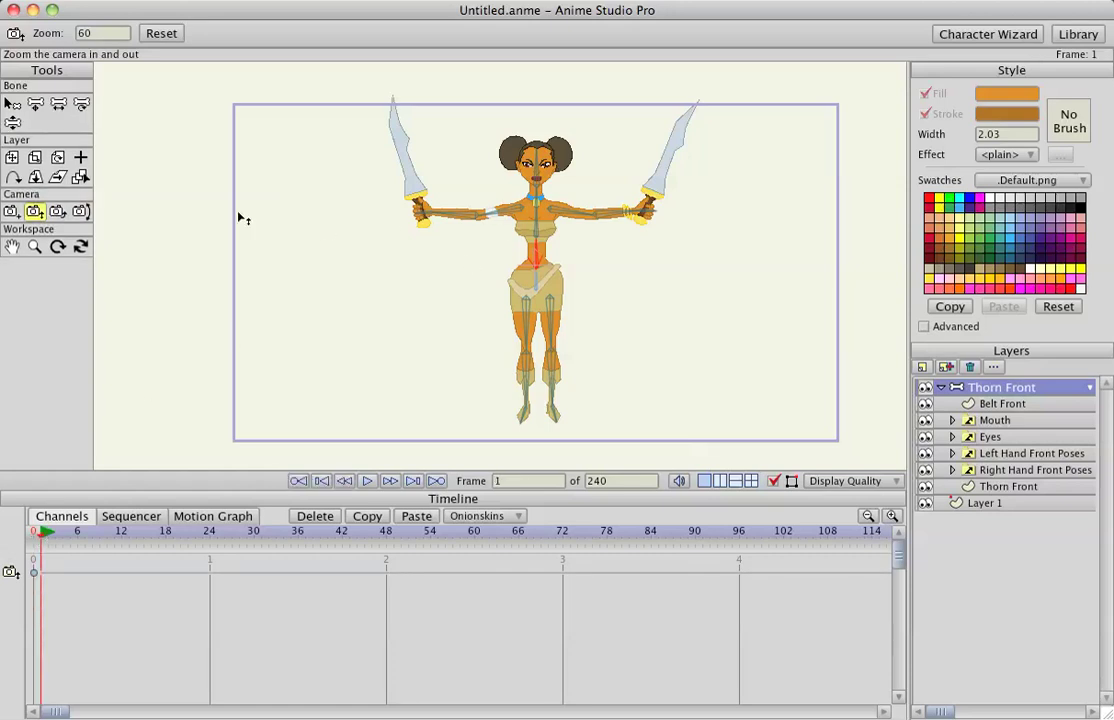
- Lower both sword arms with inverse-kinematics posing, angling the left sword slightly higher
click(57, 104)
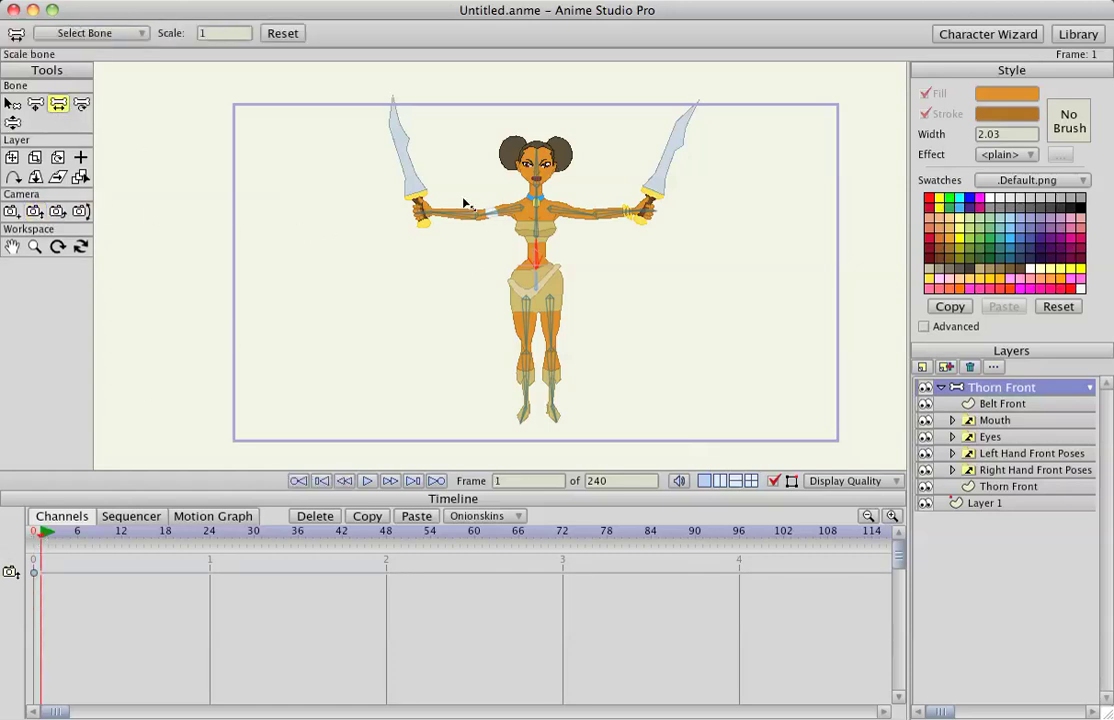
click(490, 218)
click(13, 123)
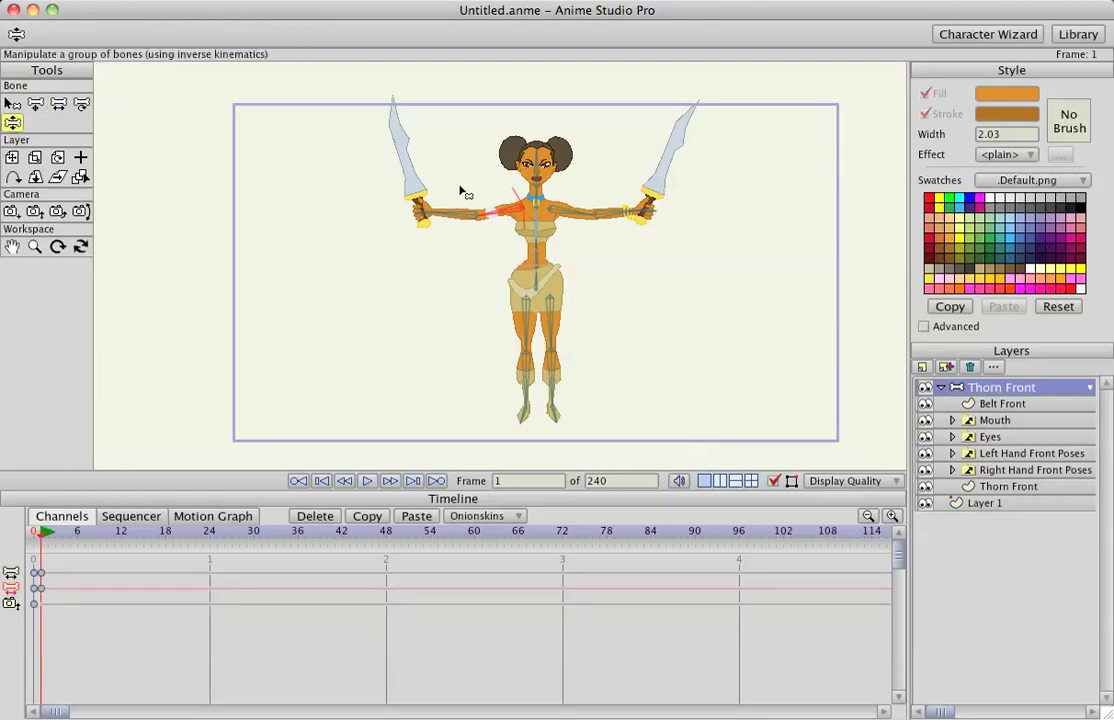
drag(487, 219, 462, 296)
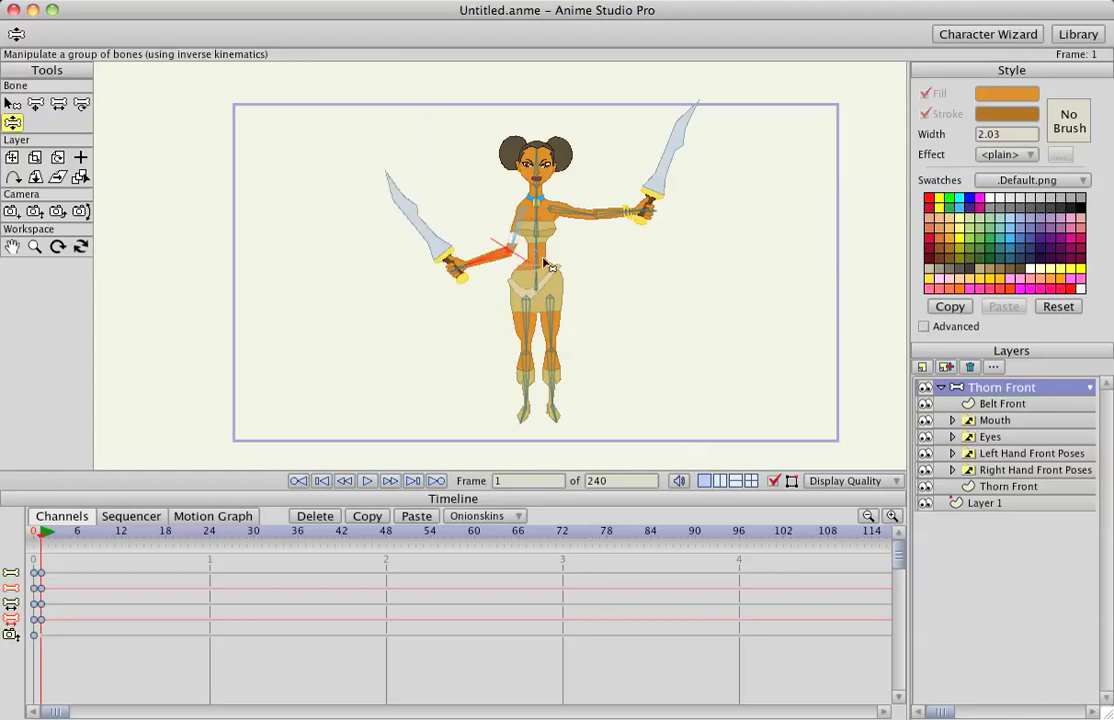
mouse_move(577, 231)
mouse_down()
mouse_move(572, 252)
mouse_move(594, 236)
mouse_up()
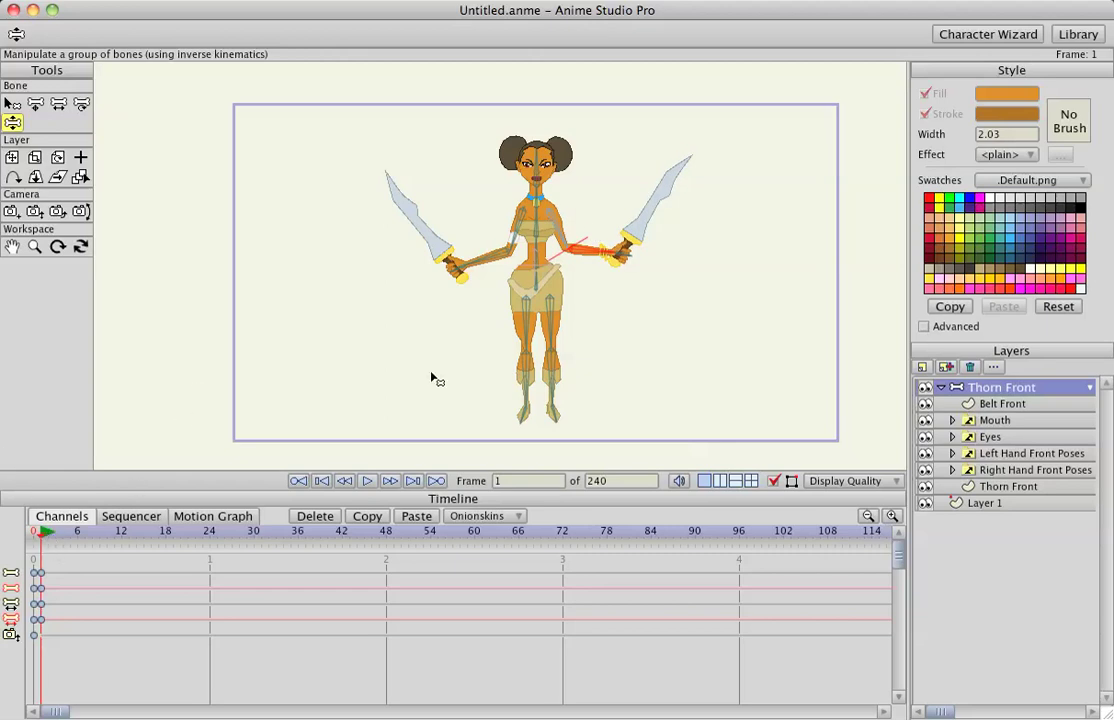
drag(502, 248, 474, 258)
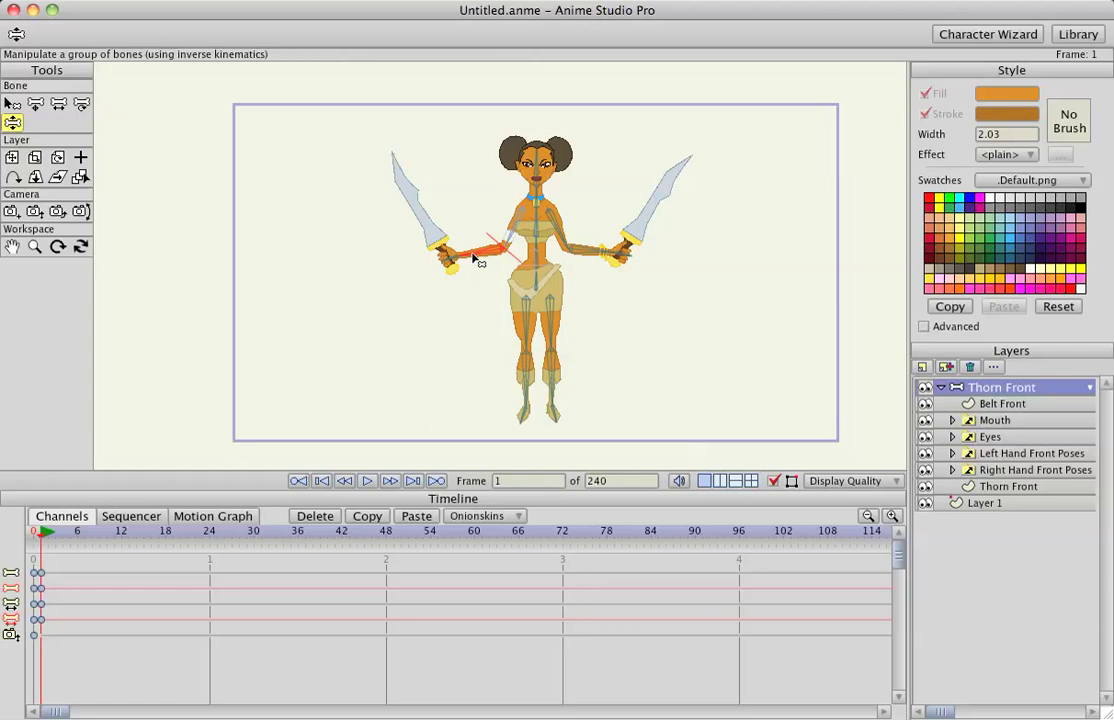
- Tilt the torso bone slightly counter-clockwise
click(80, 104)
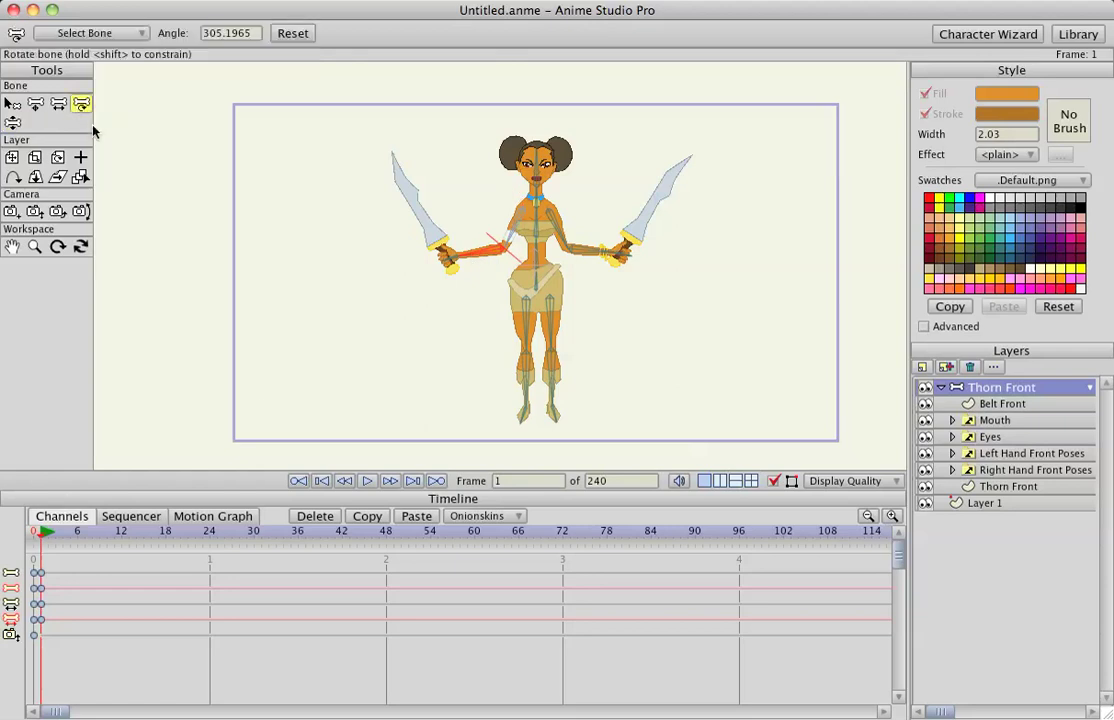
click(539, 254)
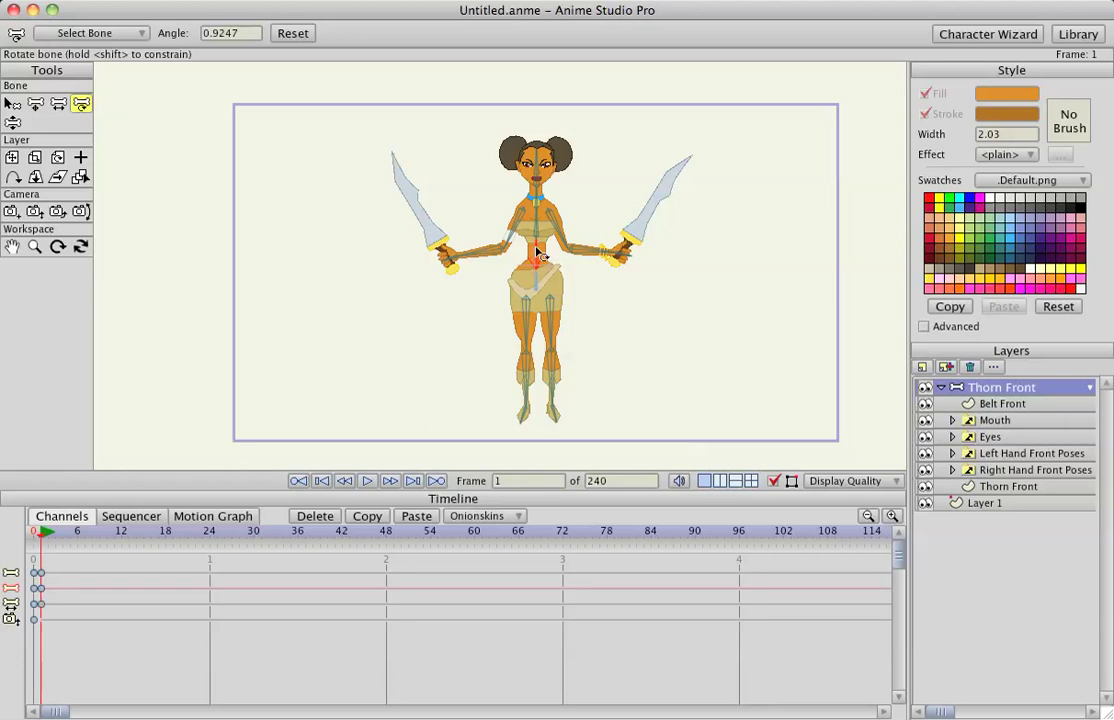
drag(537, 252, 536, 252)
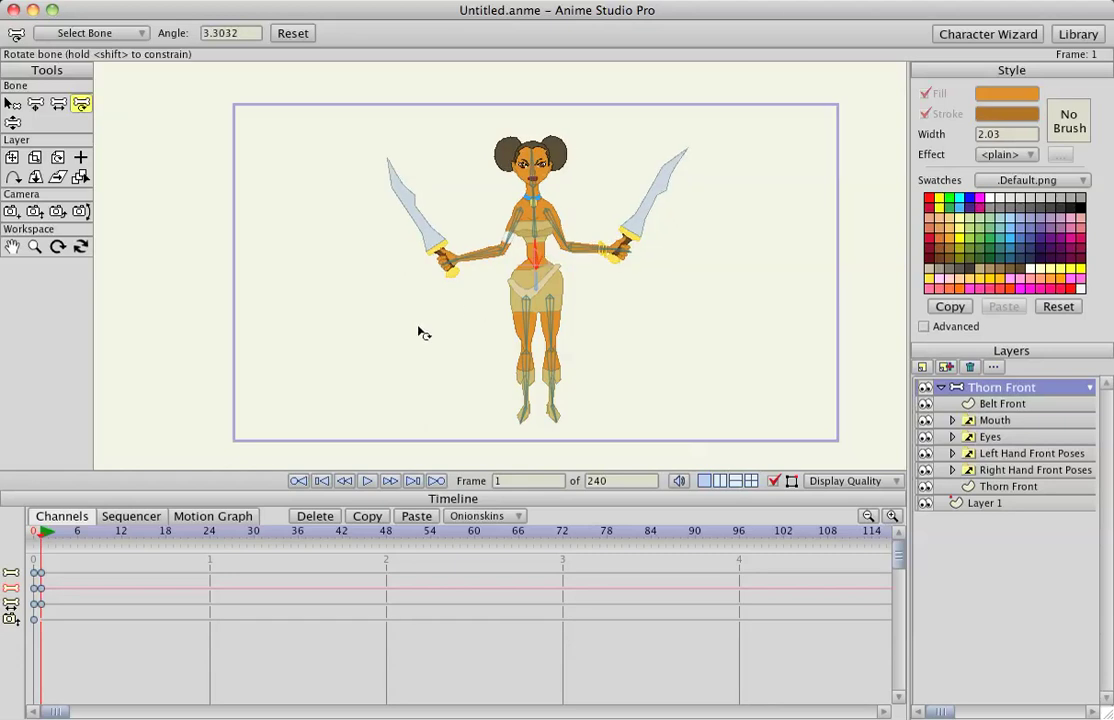
- Shrink the right thigh bone to about 0.87 scale and lengthen the shin slightly
click(553, 316)
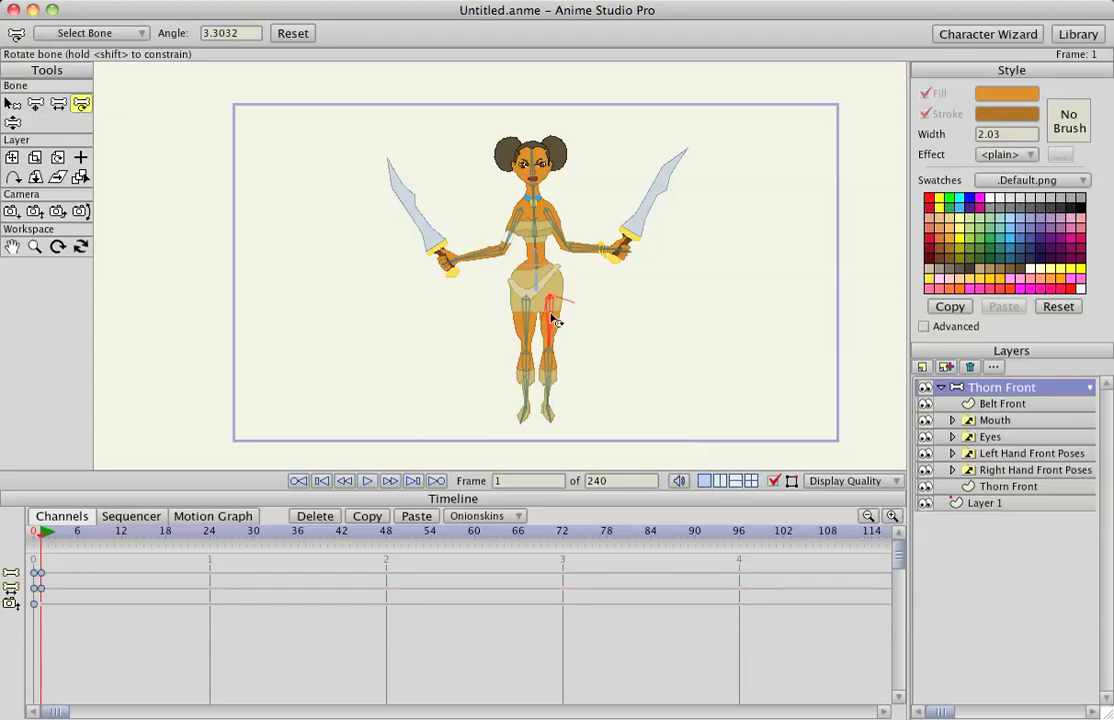
click(58, 104)
drag(553, 331, 549, 364)
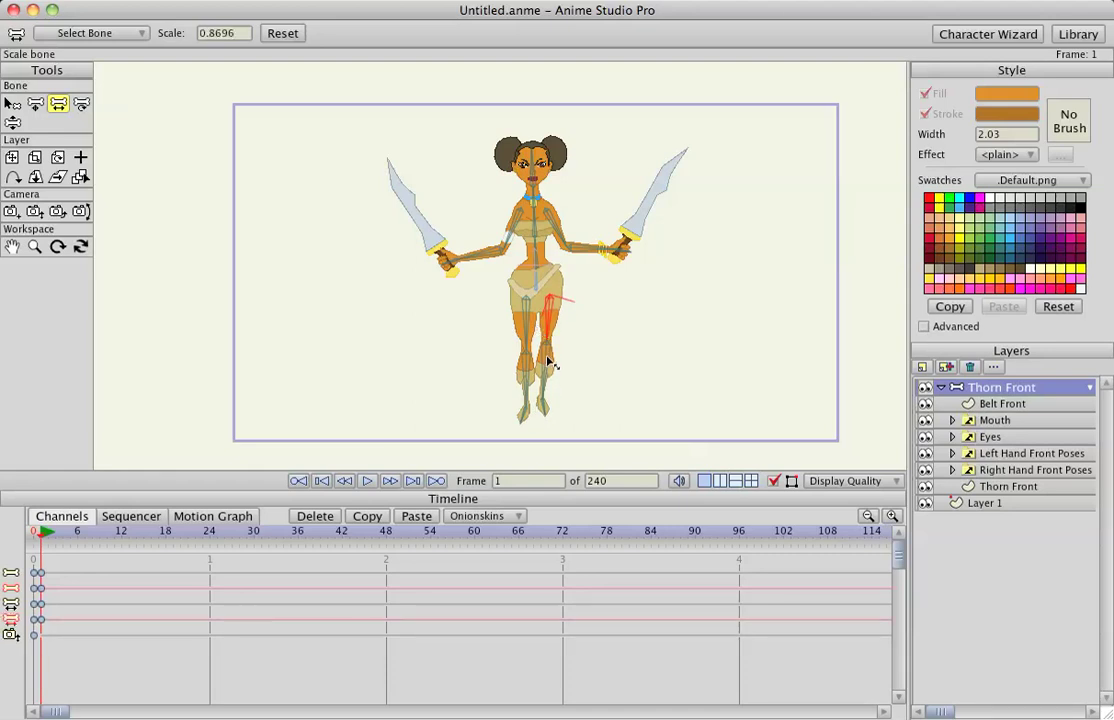
click(549, 364)
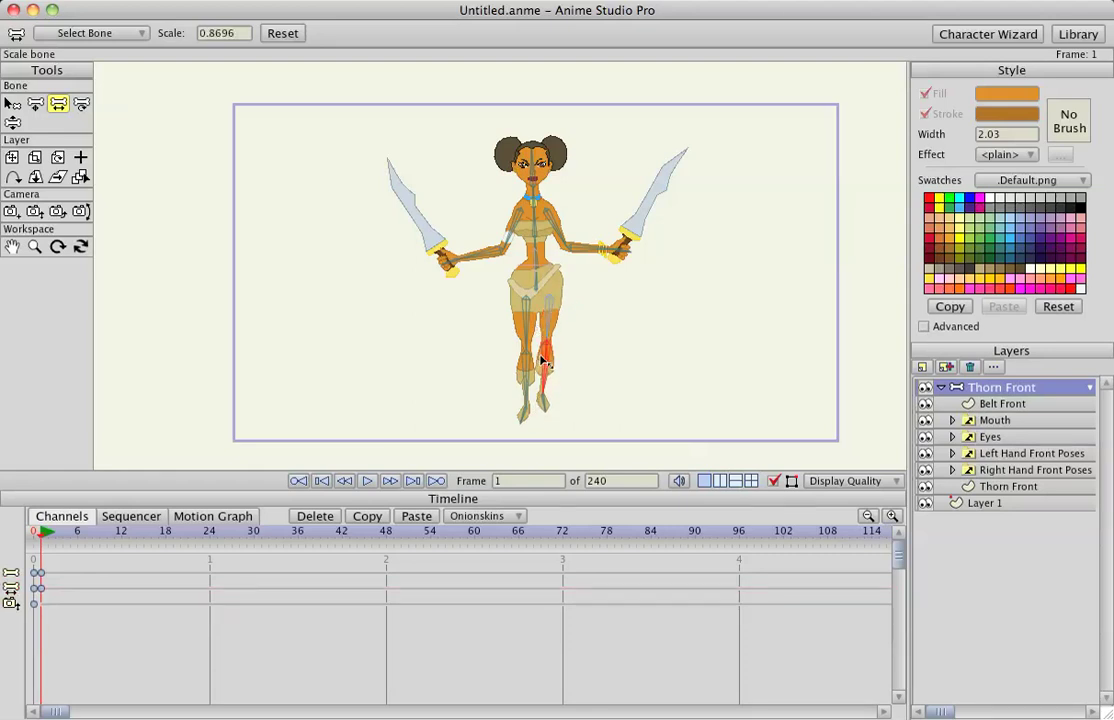
drag(541, 358, 540, 372)
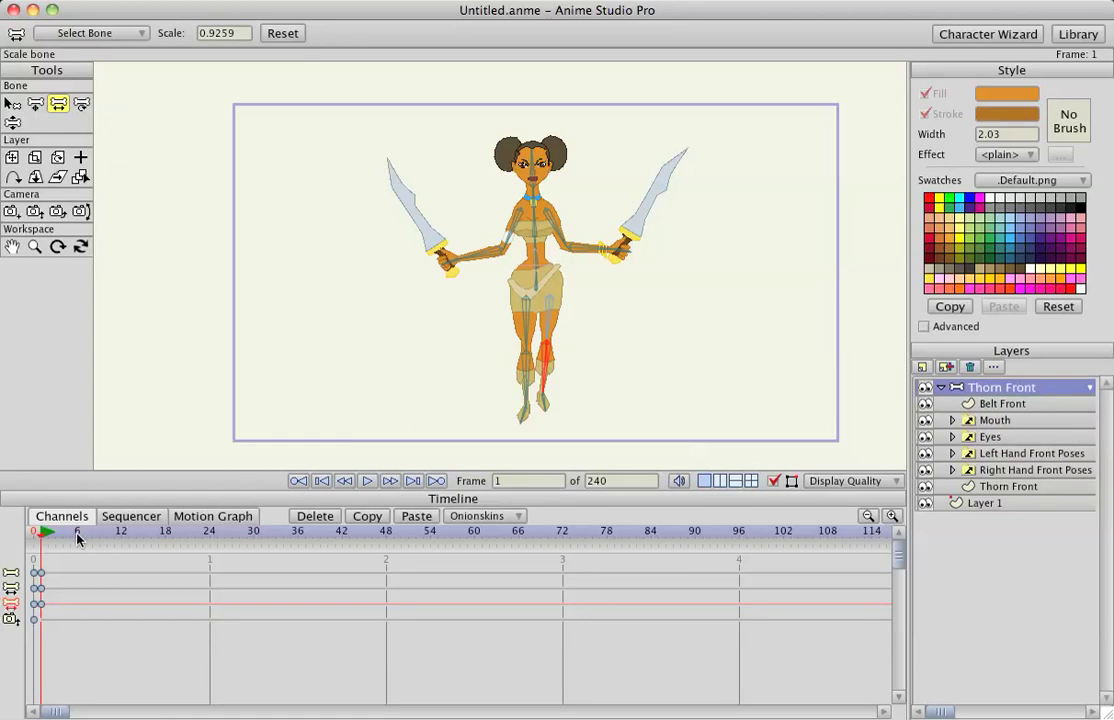
- At frame 12, undo an accidental torso rescale and tilt the upper body instead
click(121, 531)
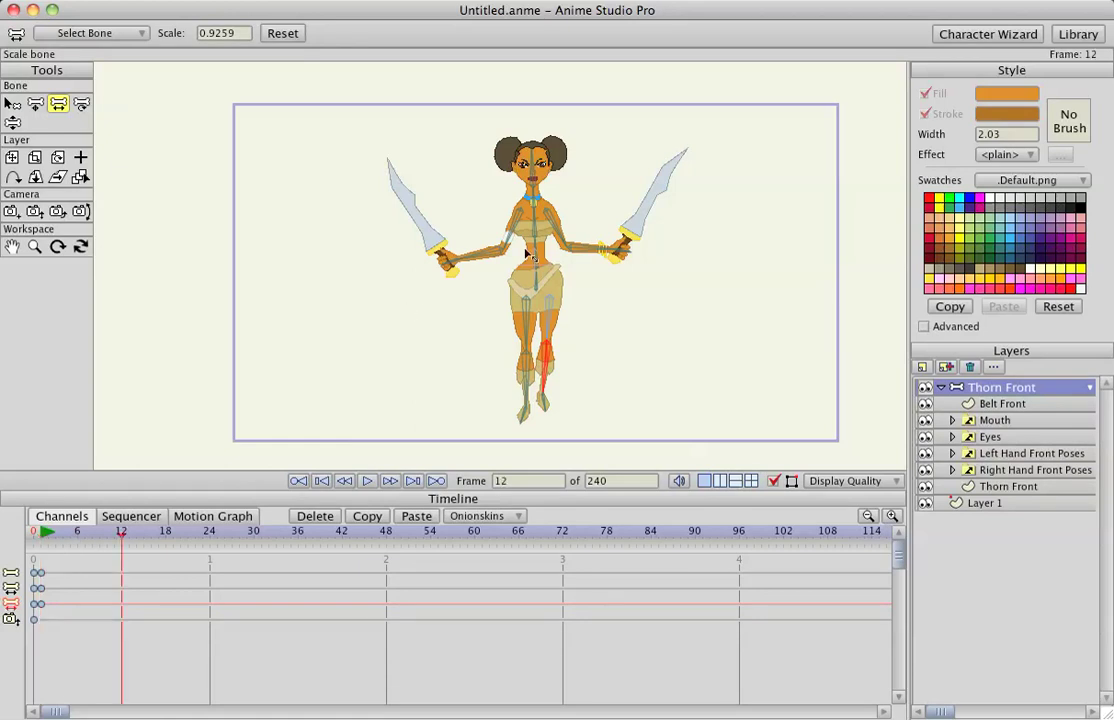
click(537, 254)
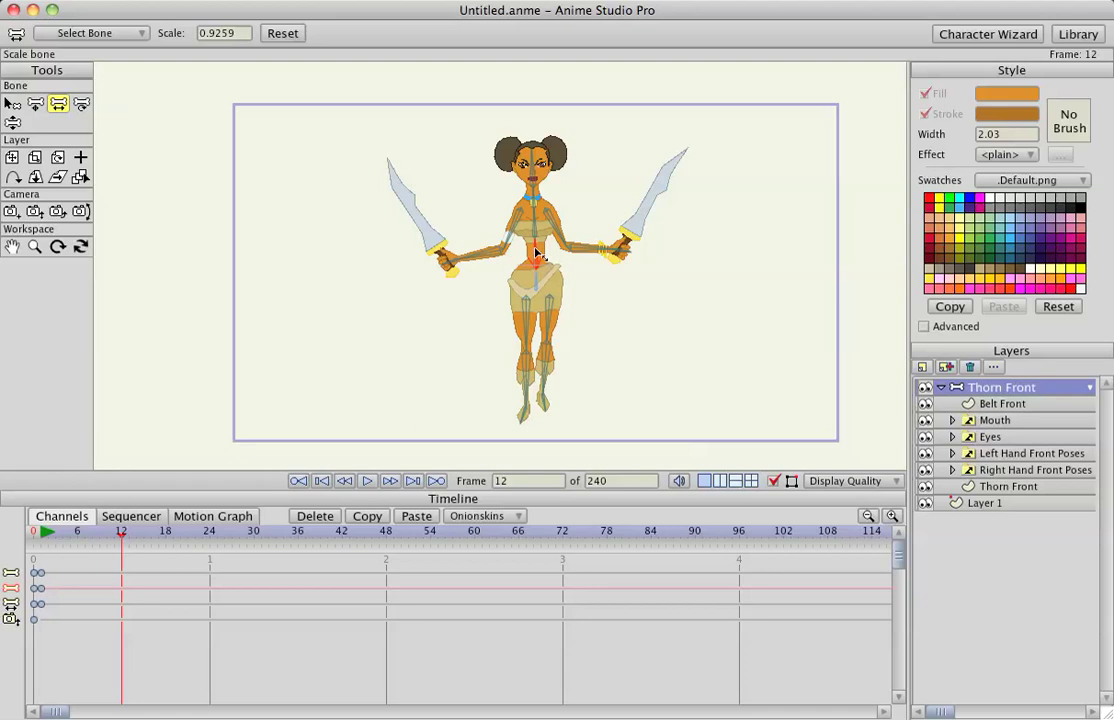
drag(537, 254, 349, 222)
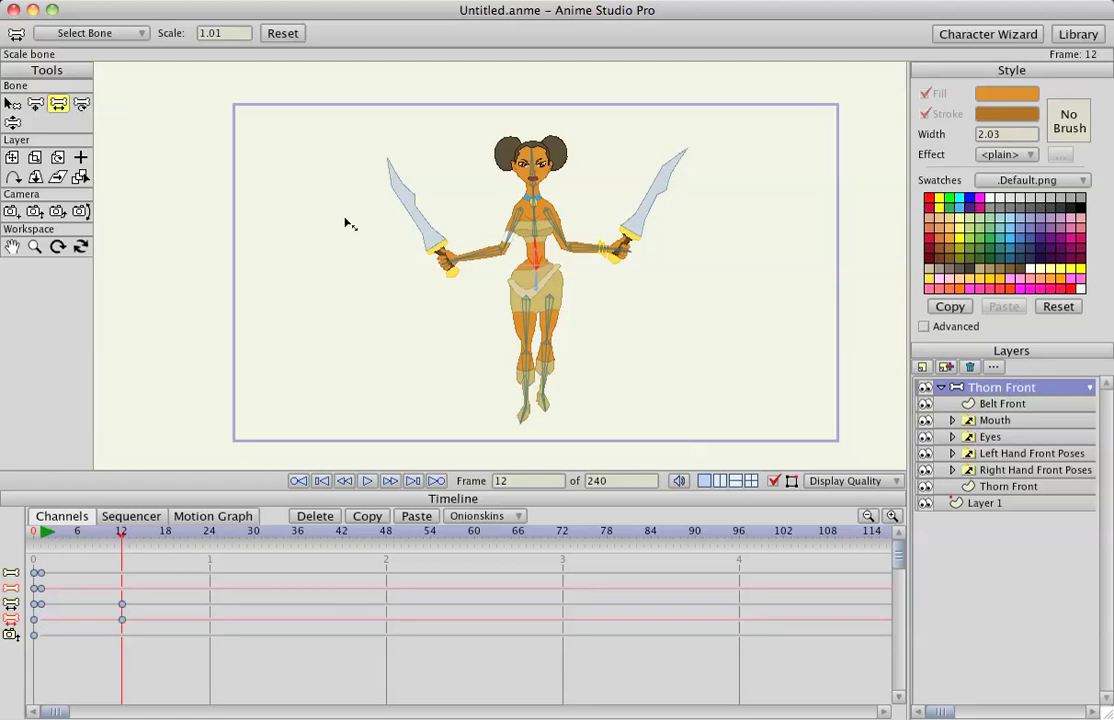
key(super+z)
click(82, 104)
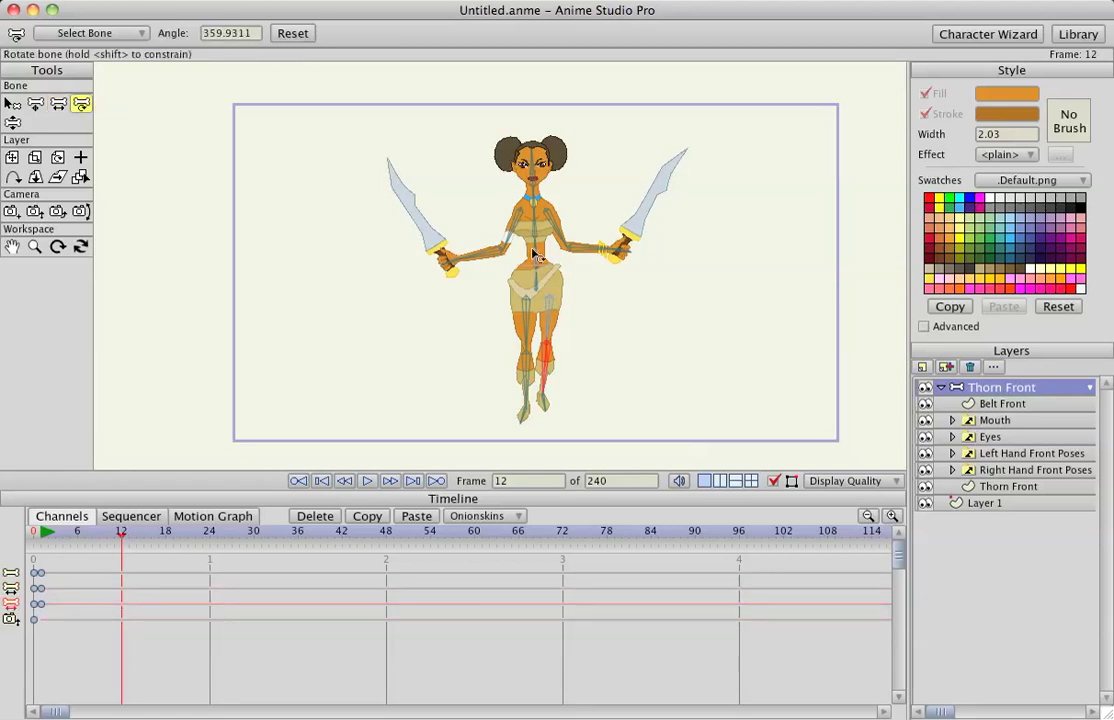
drag(478, 270, 546, 331)
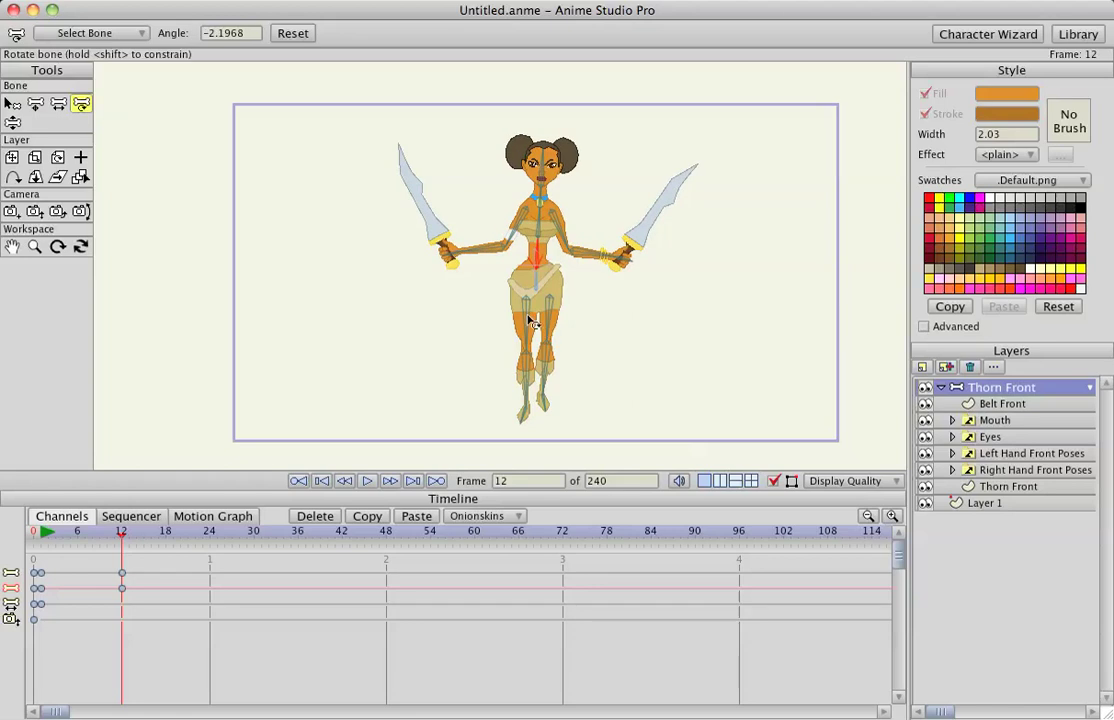
- Rotate the right thigh bone slightly at frame 12
click(530, 320)
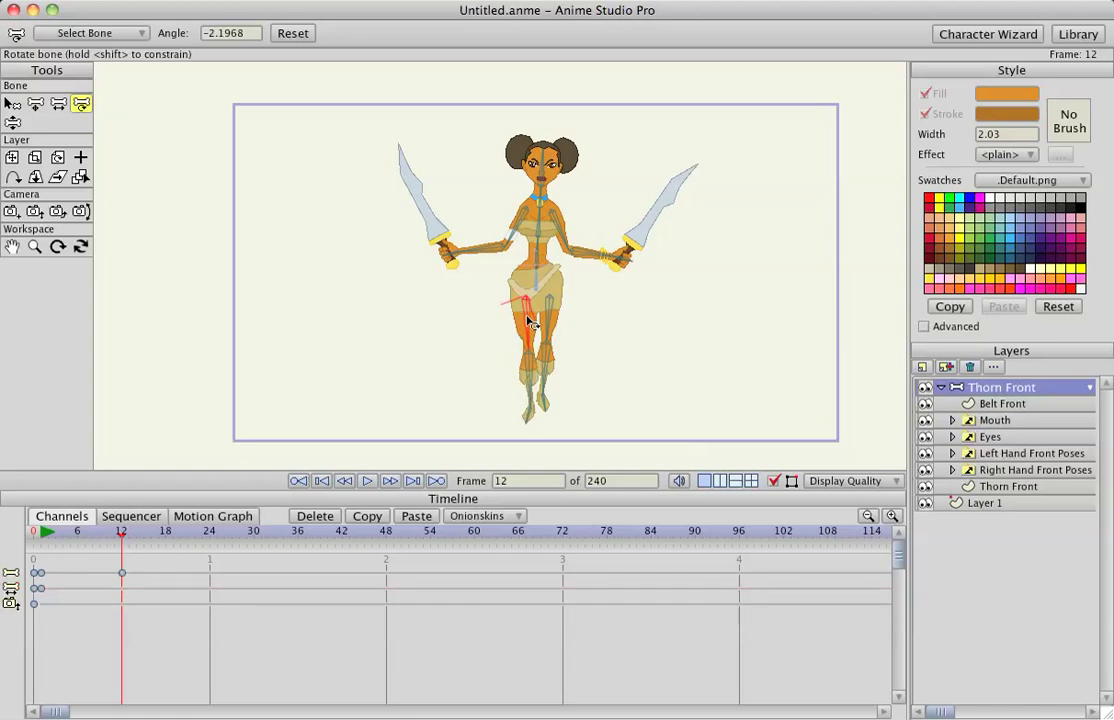
drag(531, 322, 535, 326)
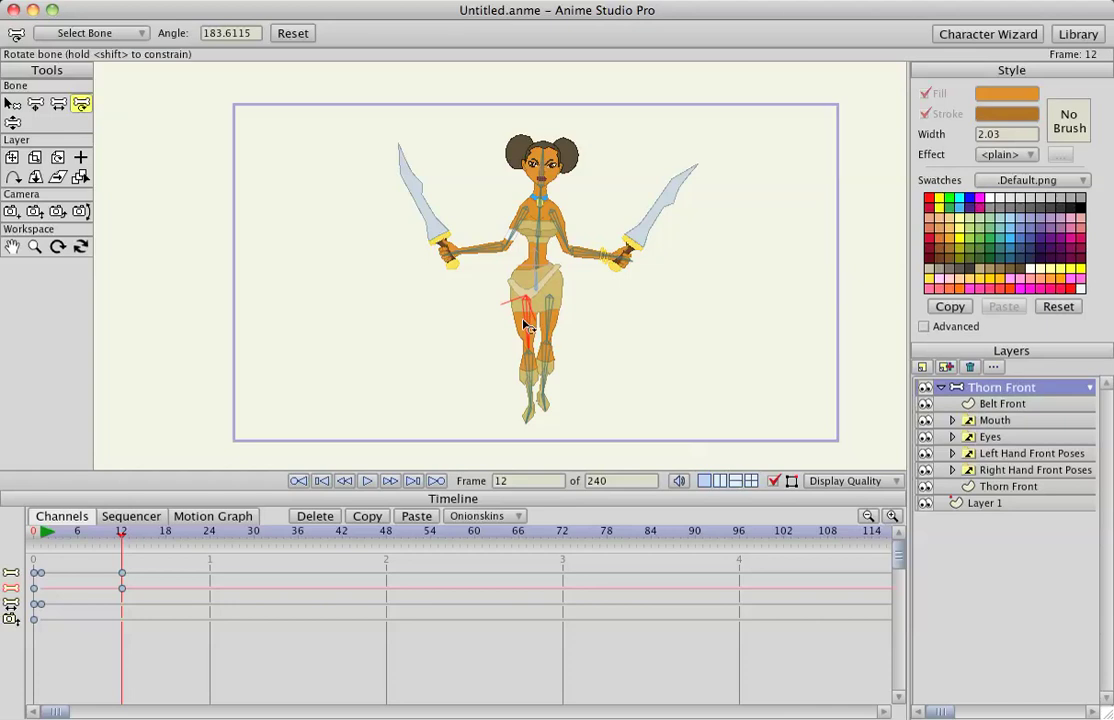
click(58, 103)
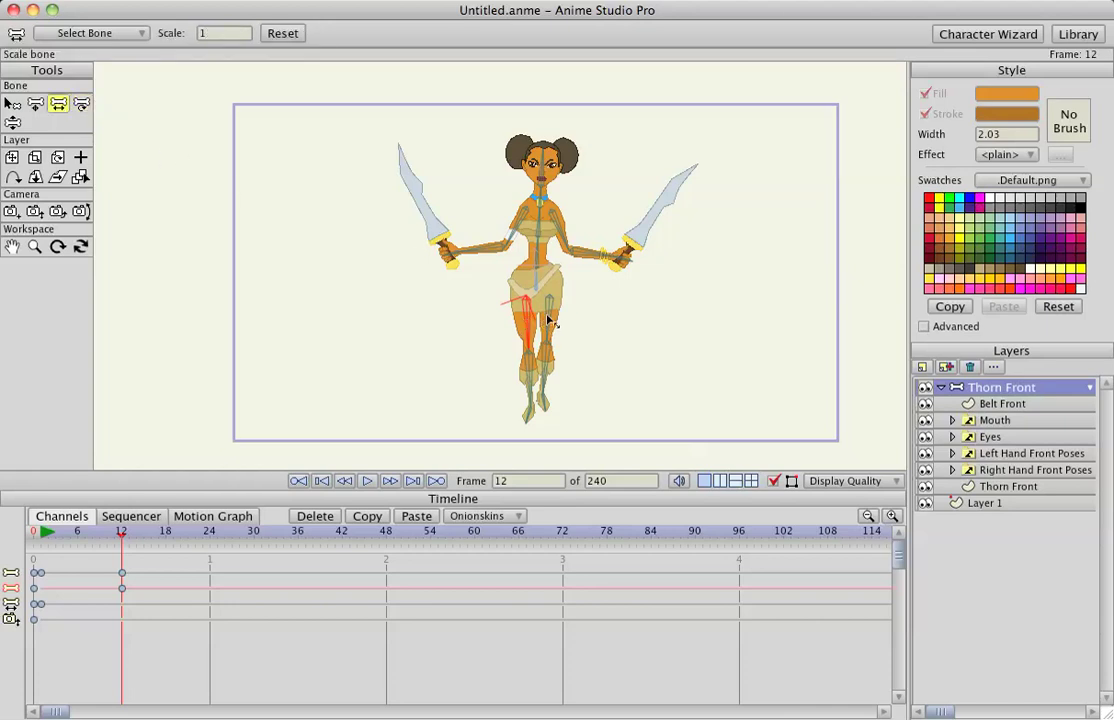
click(81, 103)
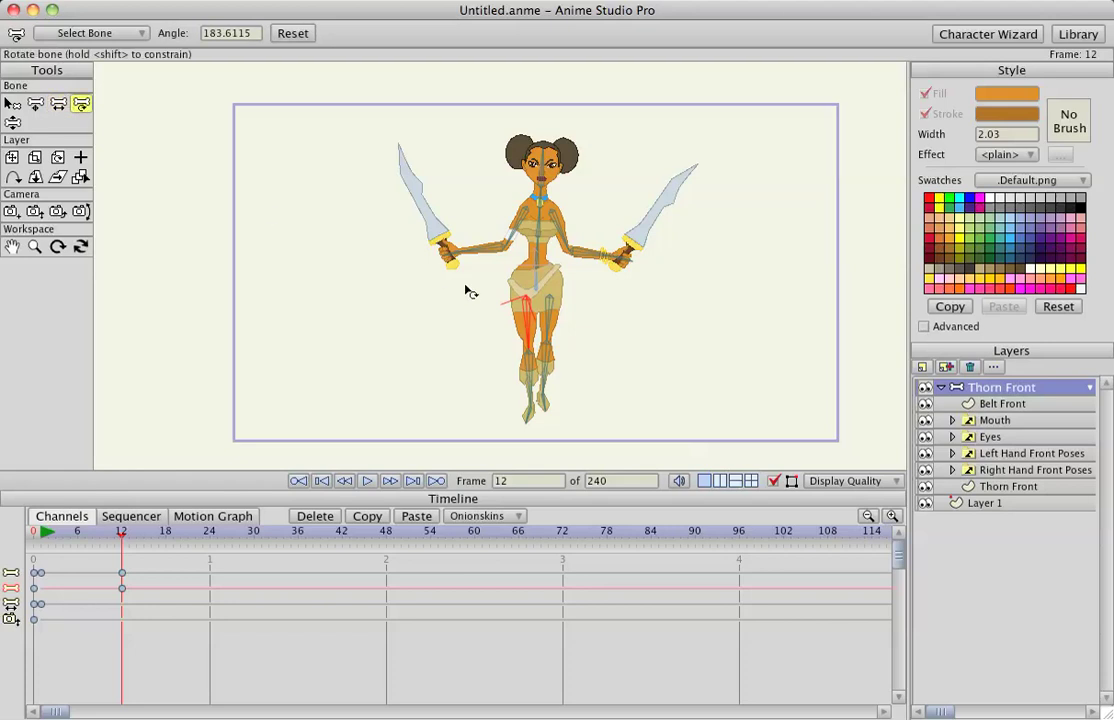
click(551, 323)
drag(551, 323, 552, 327)
- Shrink the left thigh bone slightly, then select the leg keyframes at frame 0
click(58, 103)
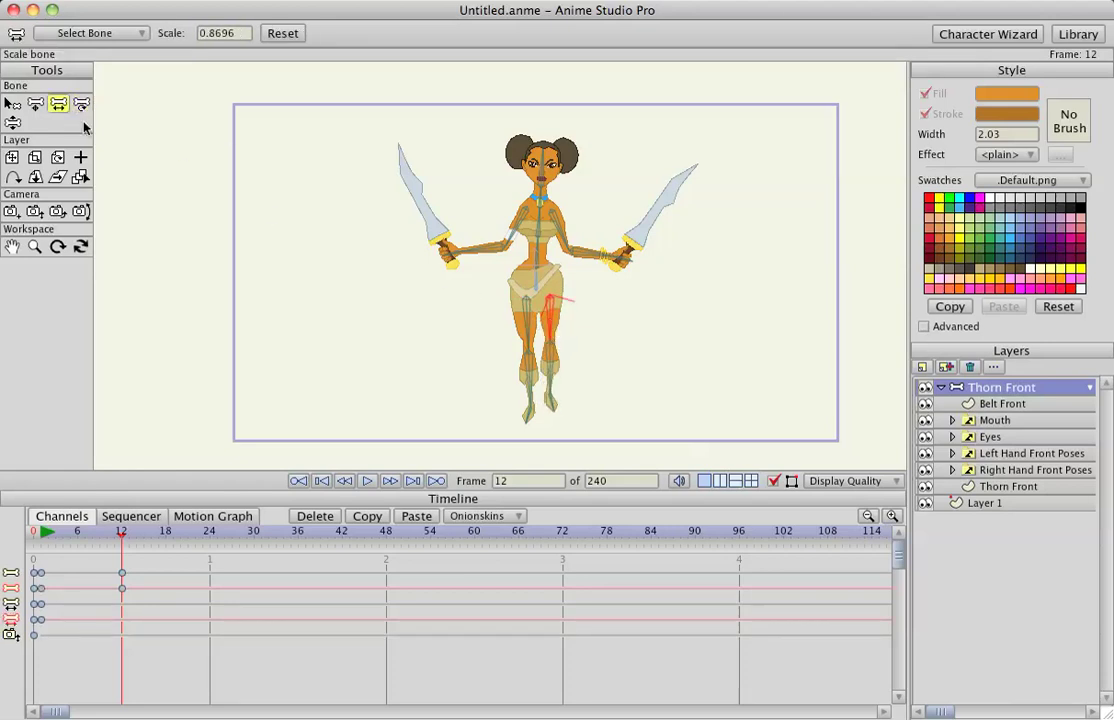
click(557, 367)
click(525, 368)
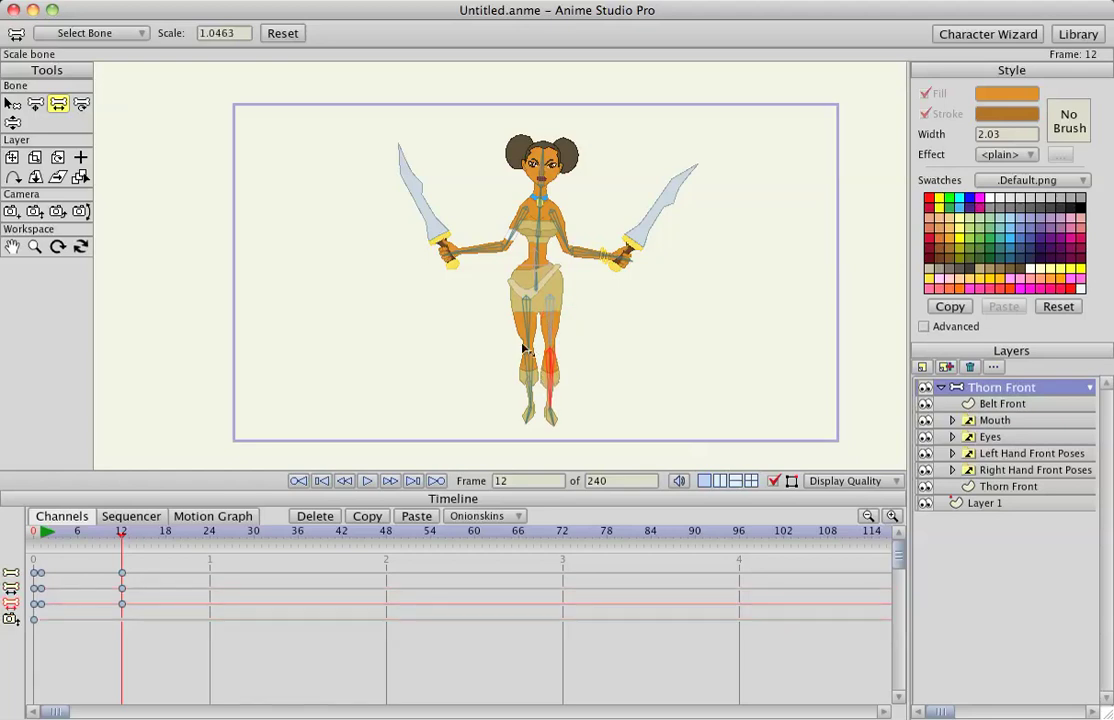
click(521, 336)
drag(519, 334, 519, 341)
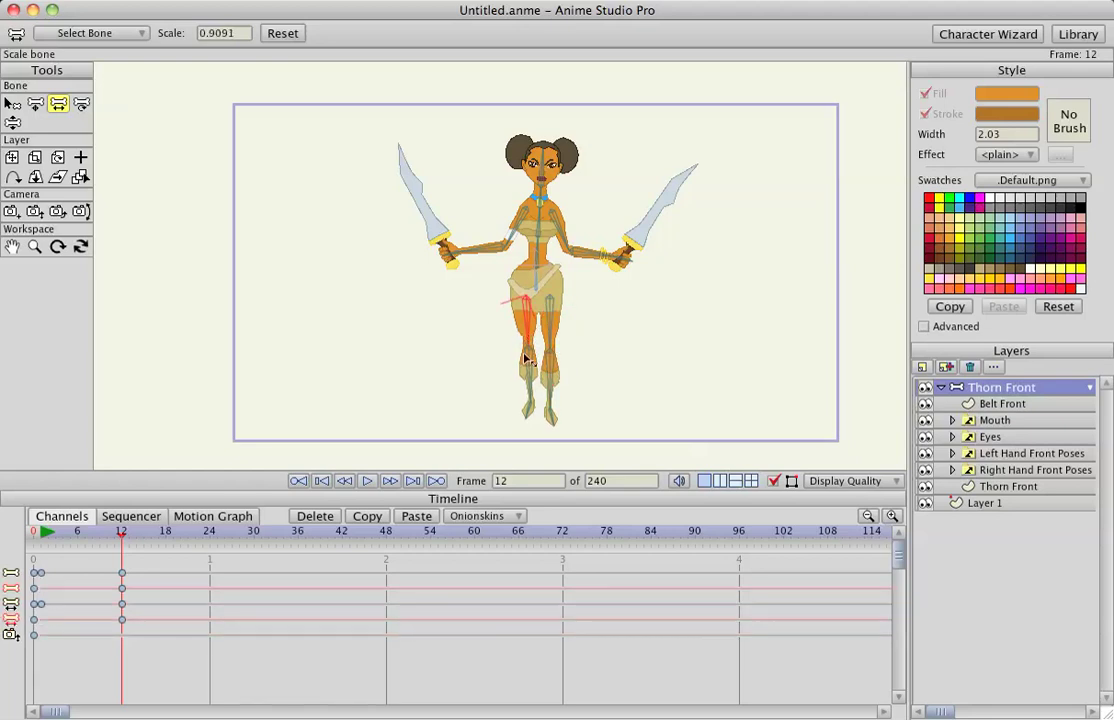
click(530, 360)
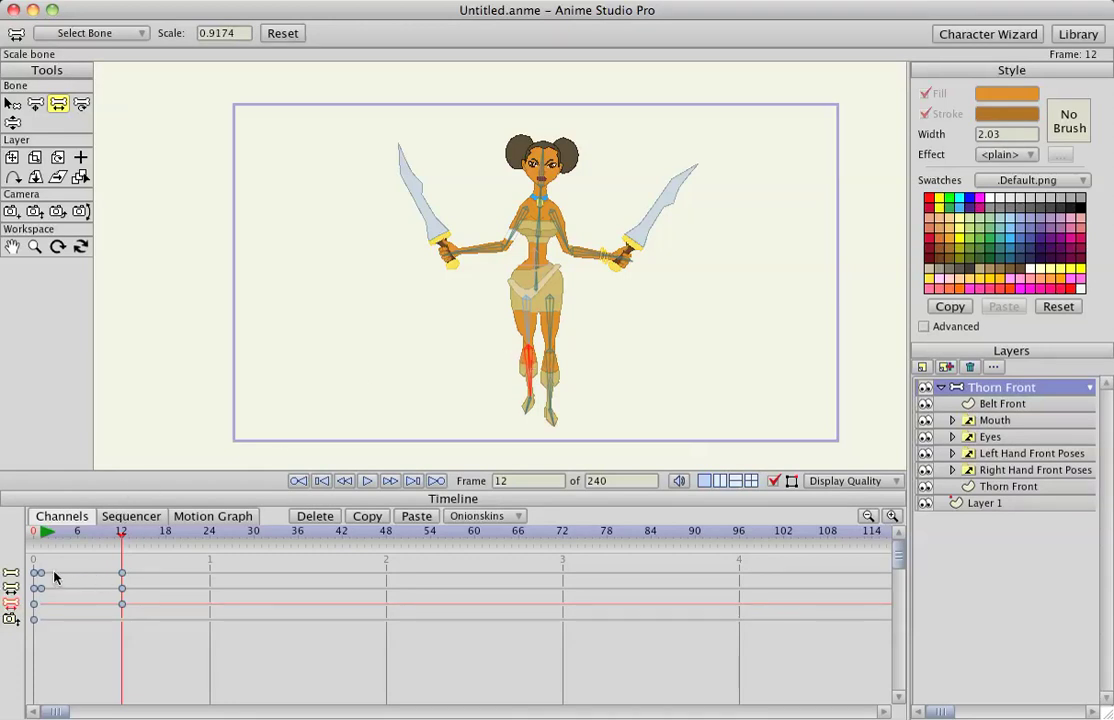
drag(64, 567, 40, 621)
- Paste the starting pose keys at frame 24 and set them to Cycle interpolation
click(211, 535)
click(413, 517)
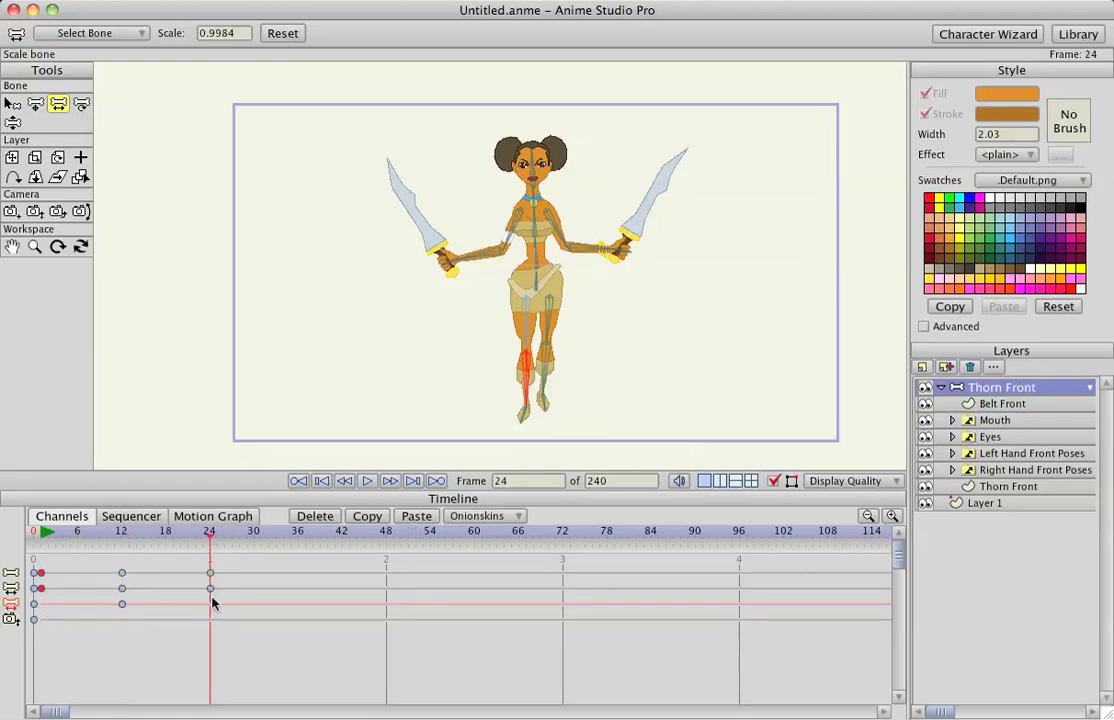
drag(187, 618, 188, 616)
right_click(212, 579)
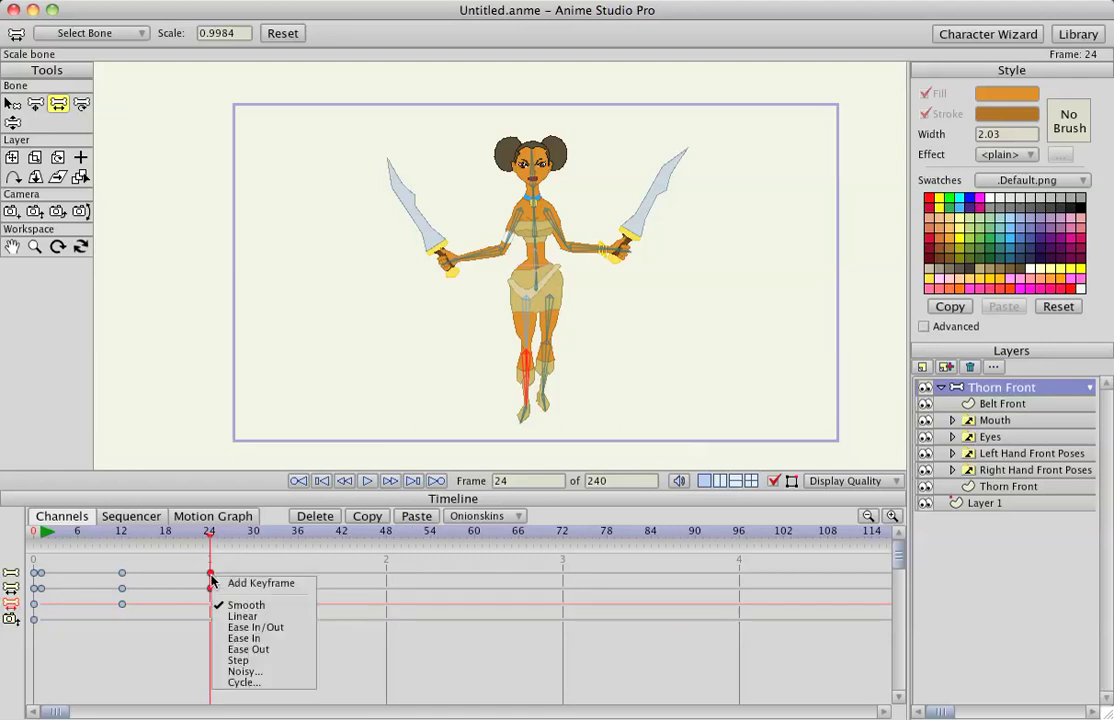
click(241, 684)
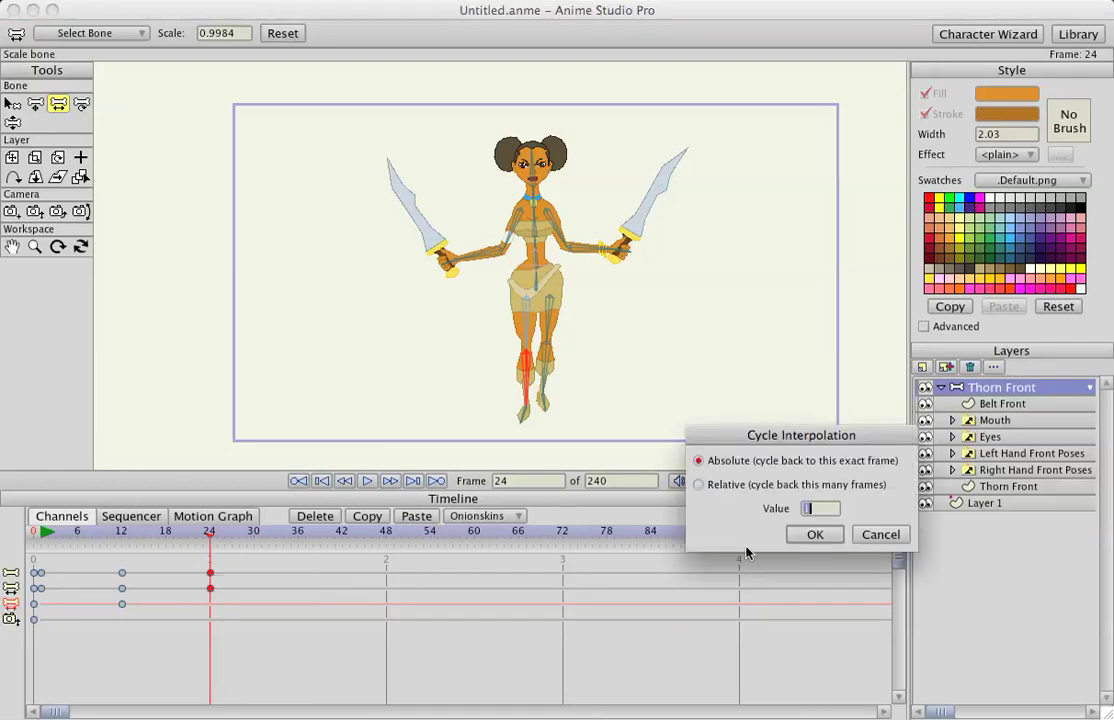
click(810, 536)
- Play the animation to preview the looping leg motion
key(space)
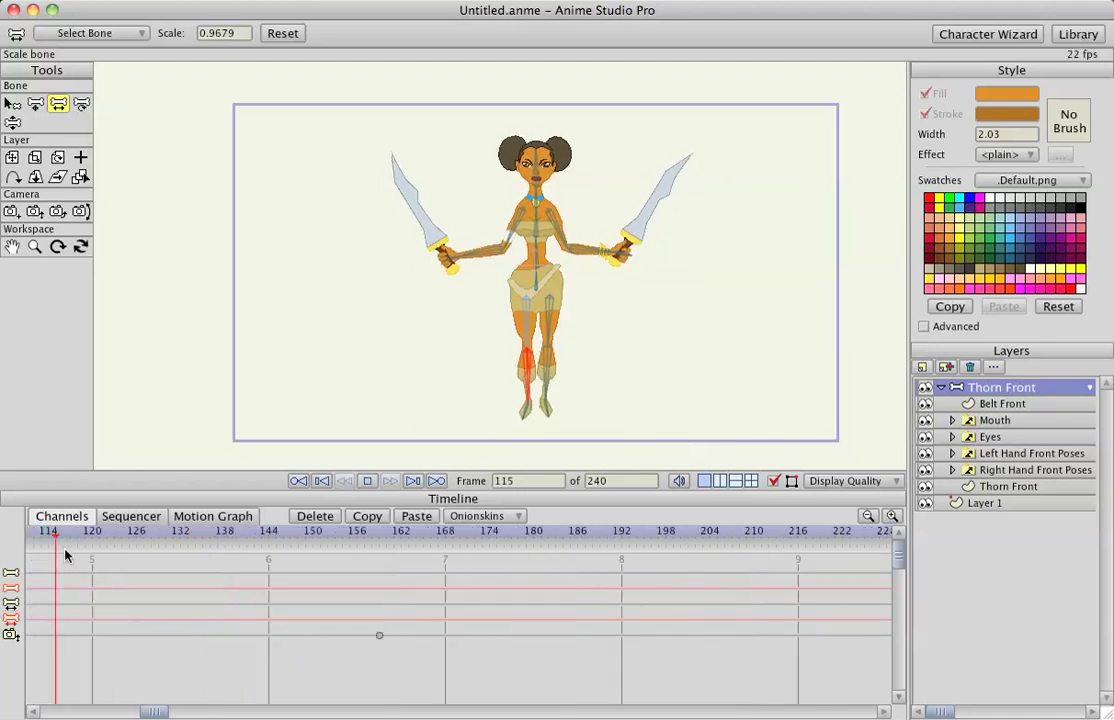
key(space)
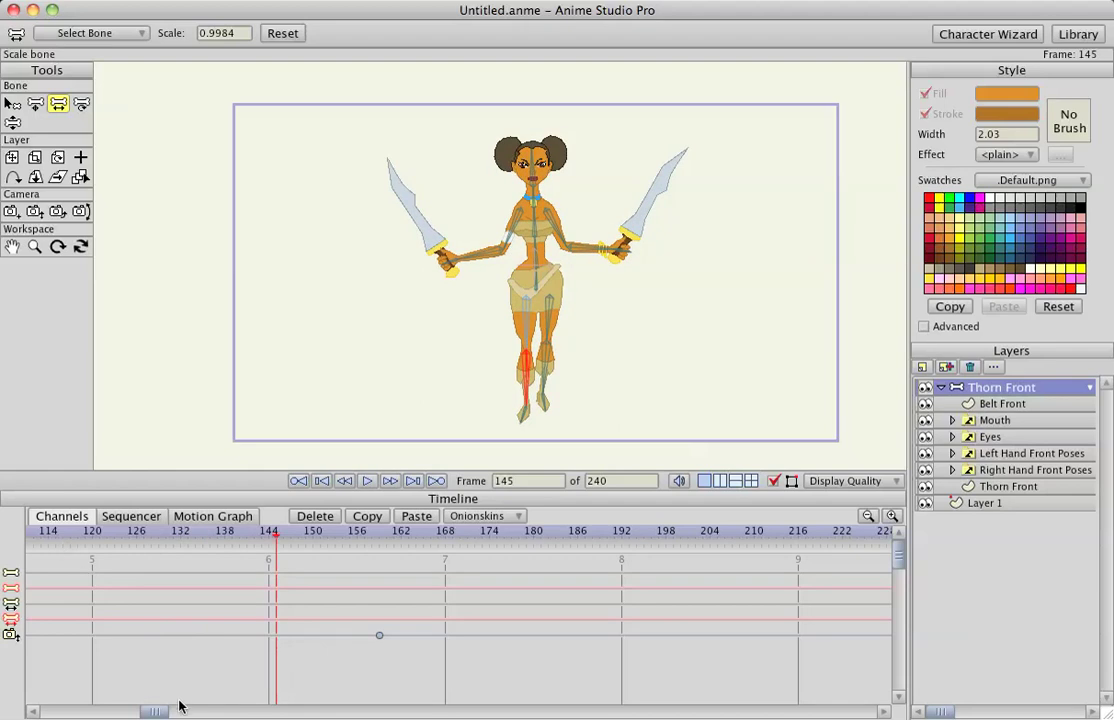
drag(155, 712, 45, 711)
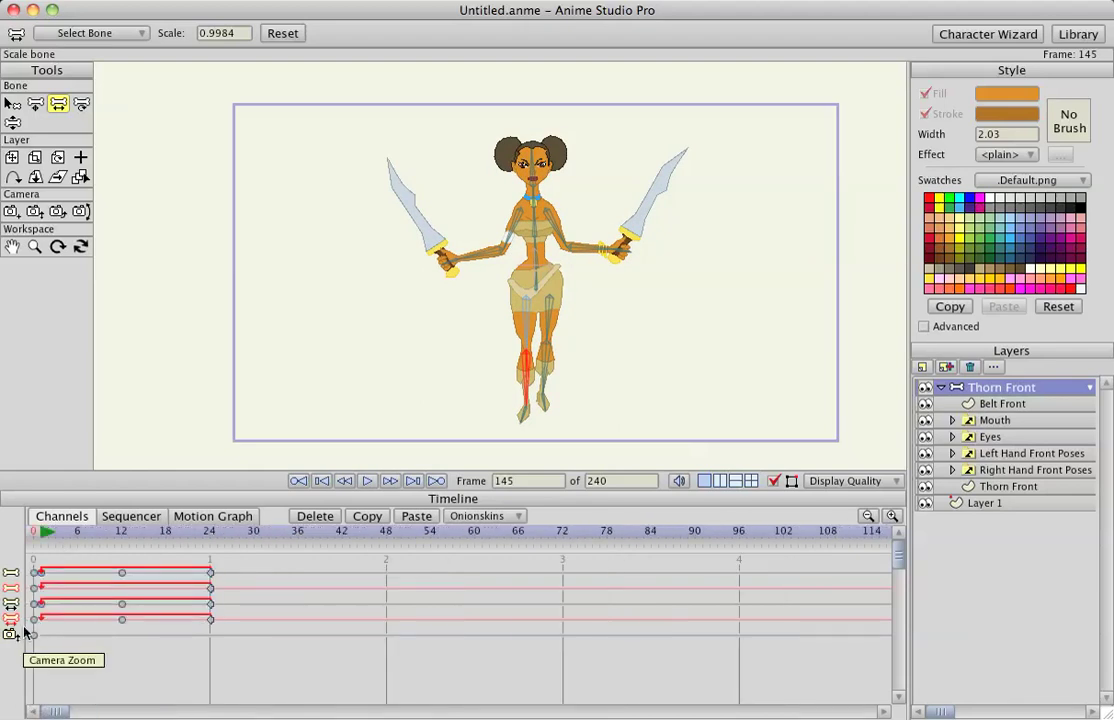
- Replace the frame-0 zoom key with a zoomed-out view at frame 1 and a close-up at frame 240
click(33, 635)
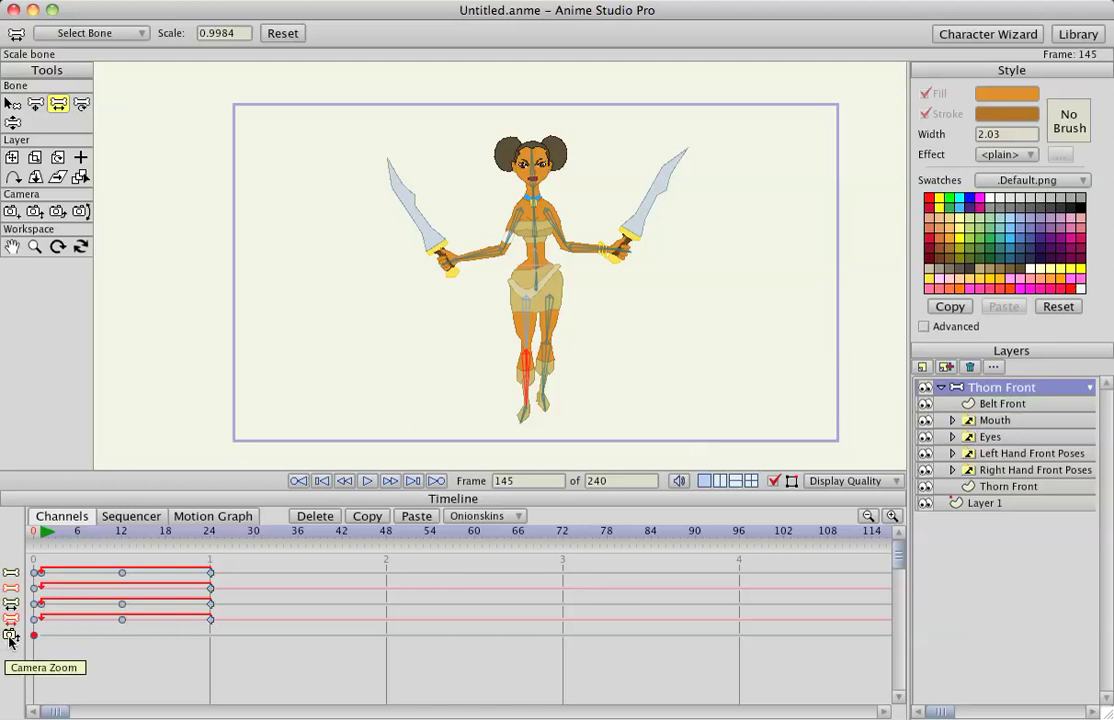
click(316, 516)
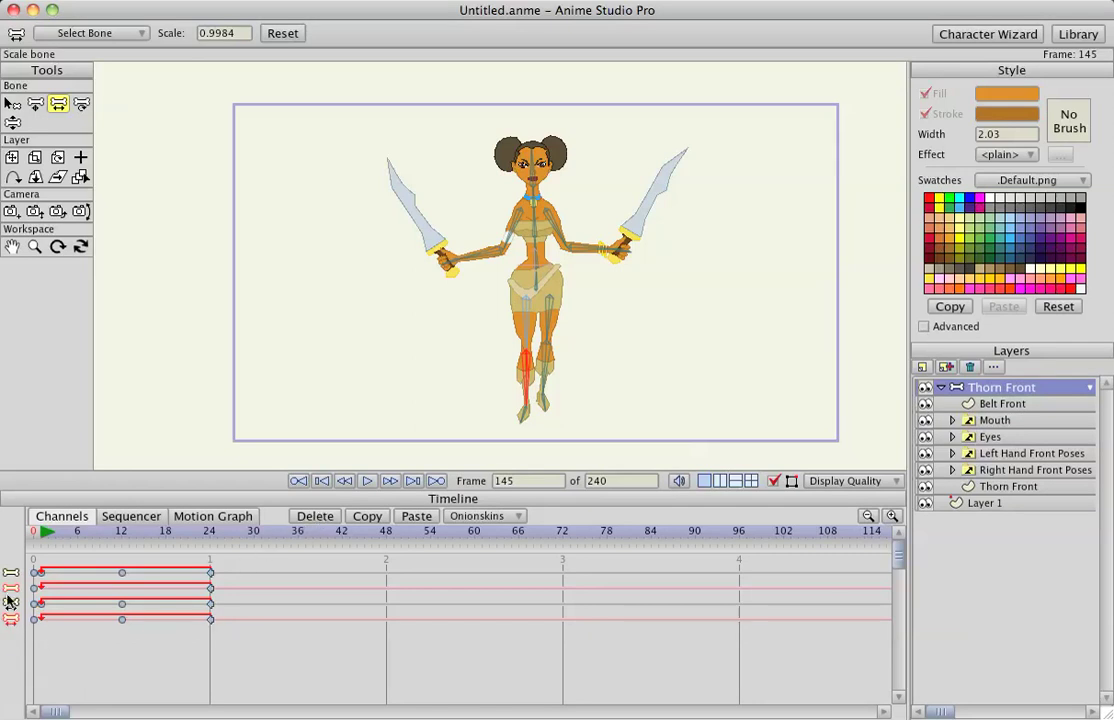
click(40, 531)
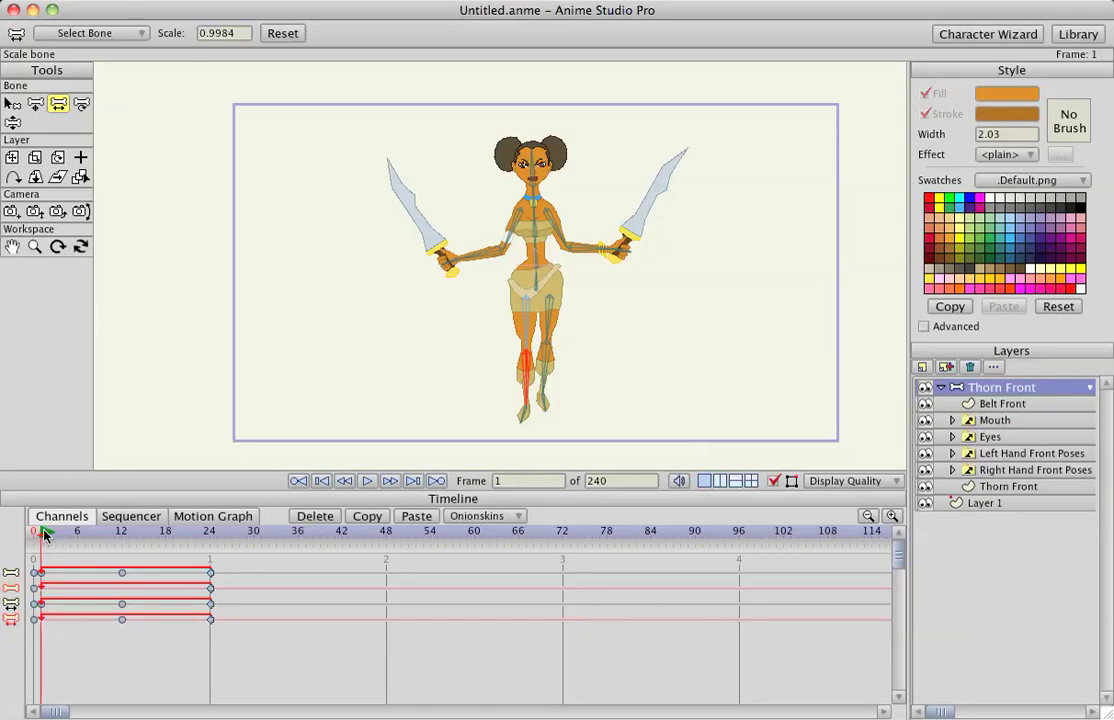
click(35, 211)
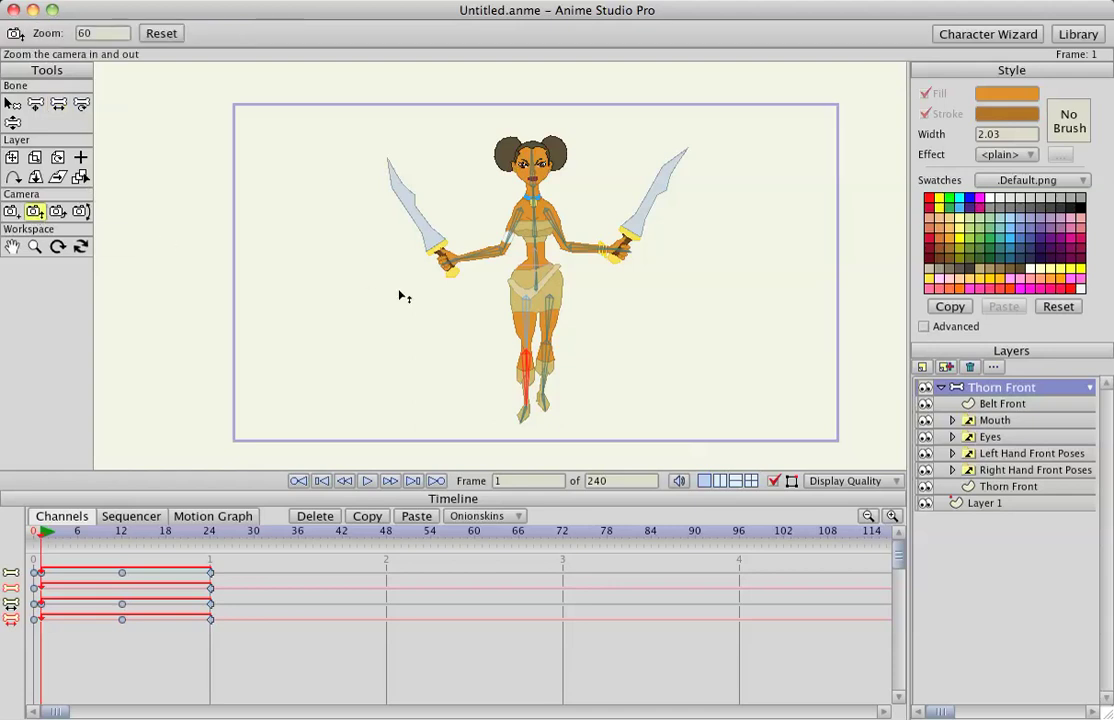
drag(466, 326, 268, 329)
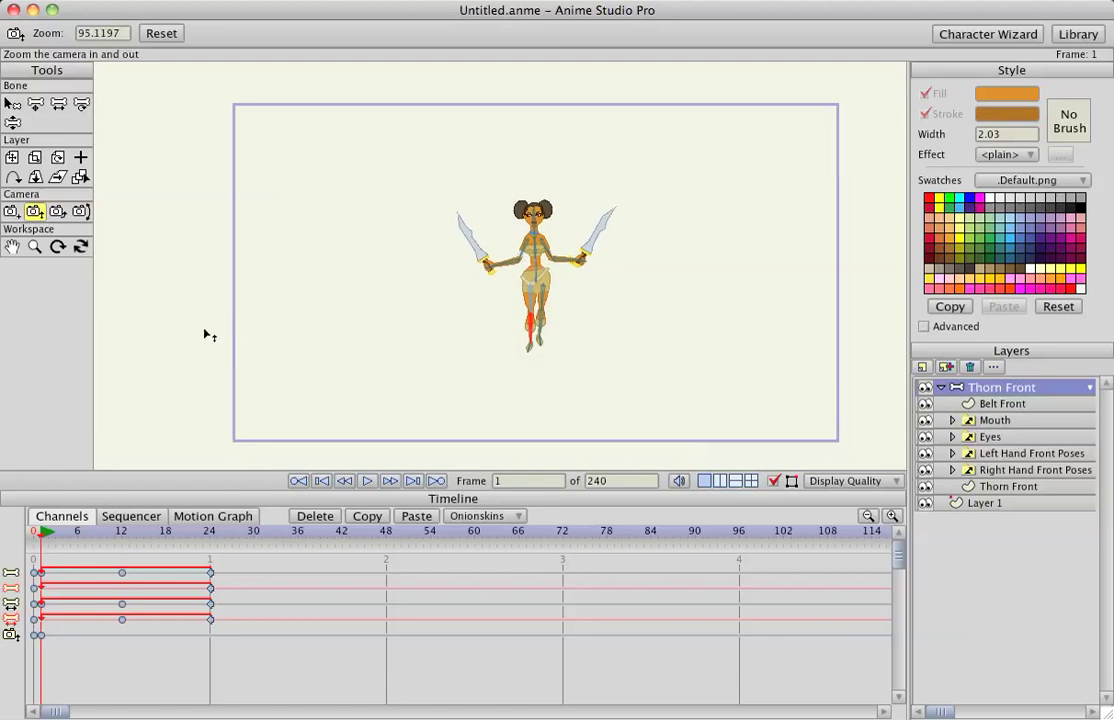
drag(42, 534, 454, 528)
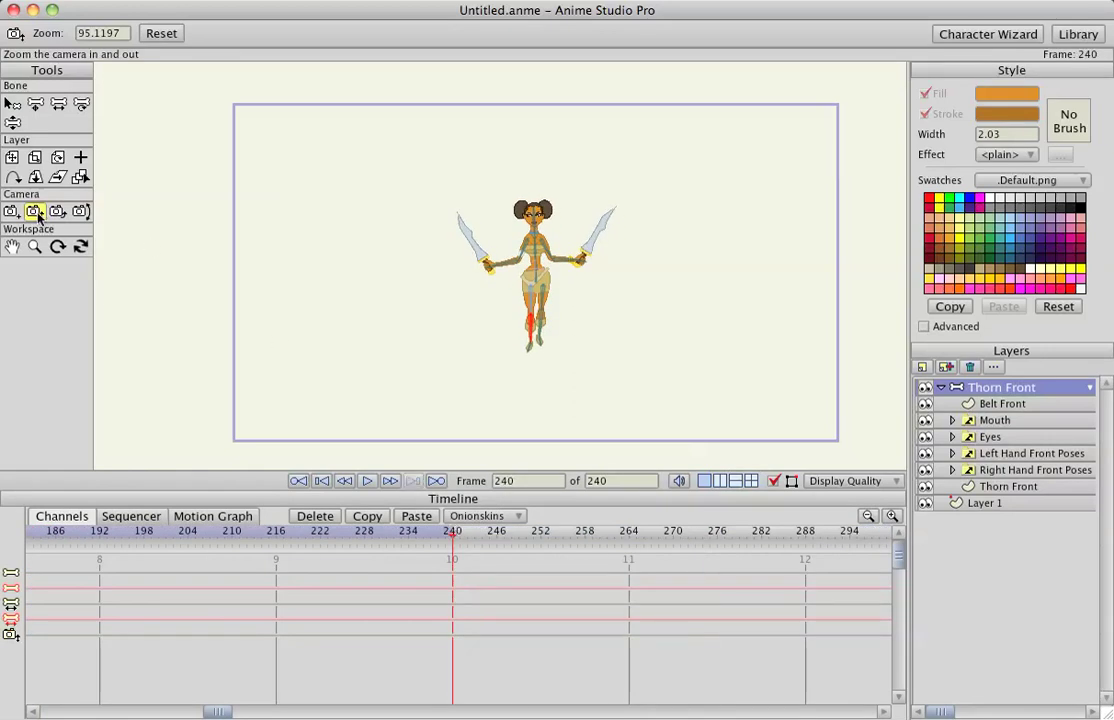
drag(368, 270, 750, 317)
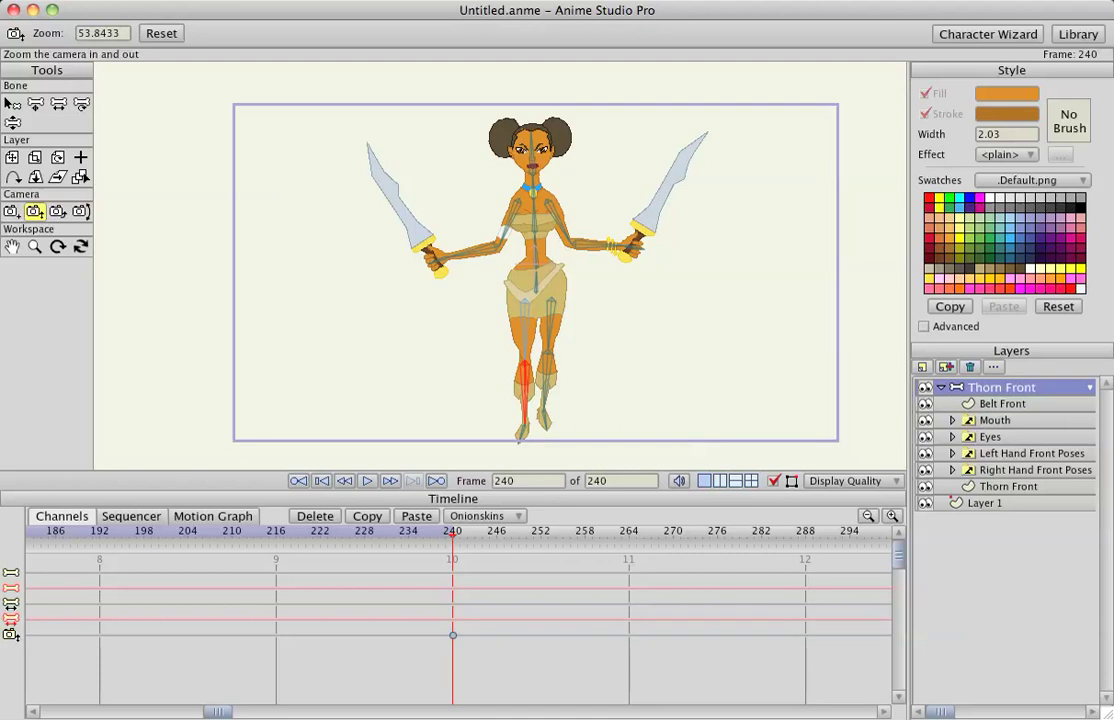
- Track the camera at frame 240 to reframe the close-up character
click(12, 214)
drag(331, 298, 254, 469)
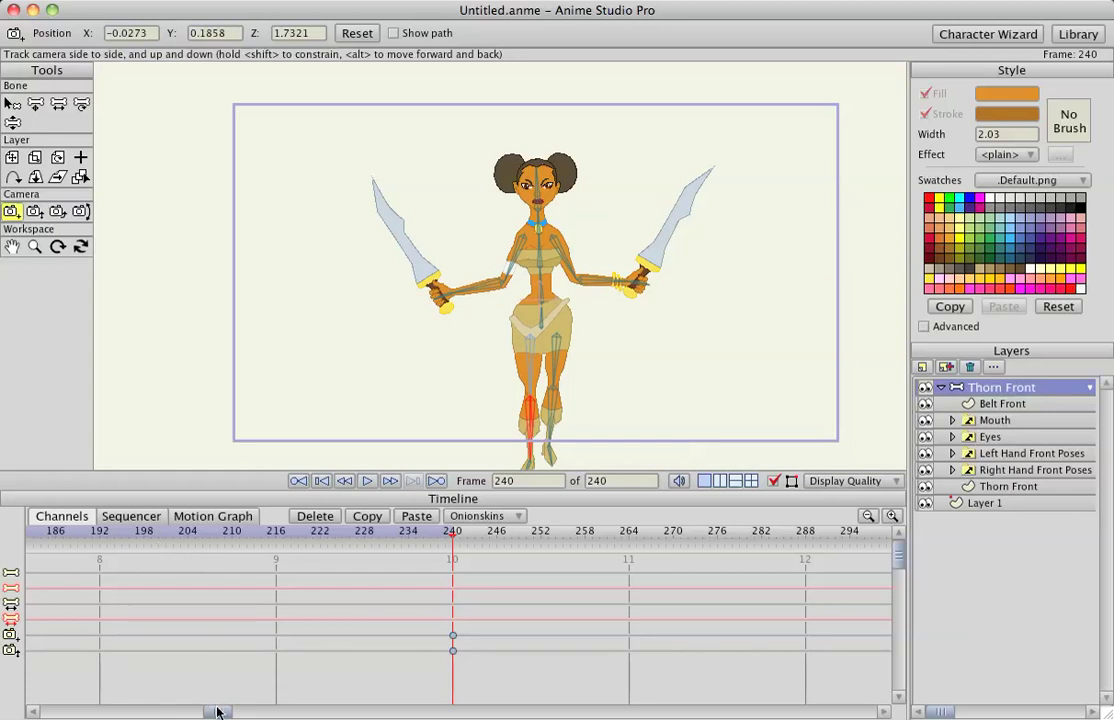
drag(217, 711, 50, 711)
- Play the animation from the start to review the camera push-in, then step just past the first frame
click(36, 534)
key(space)
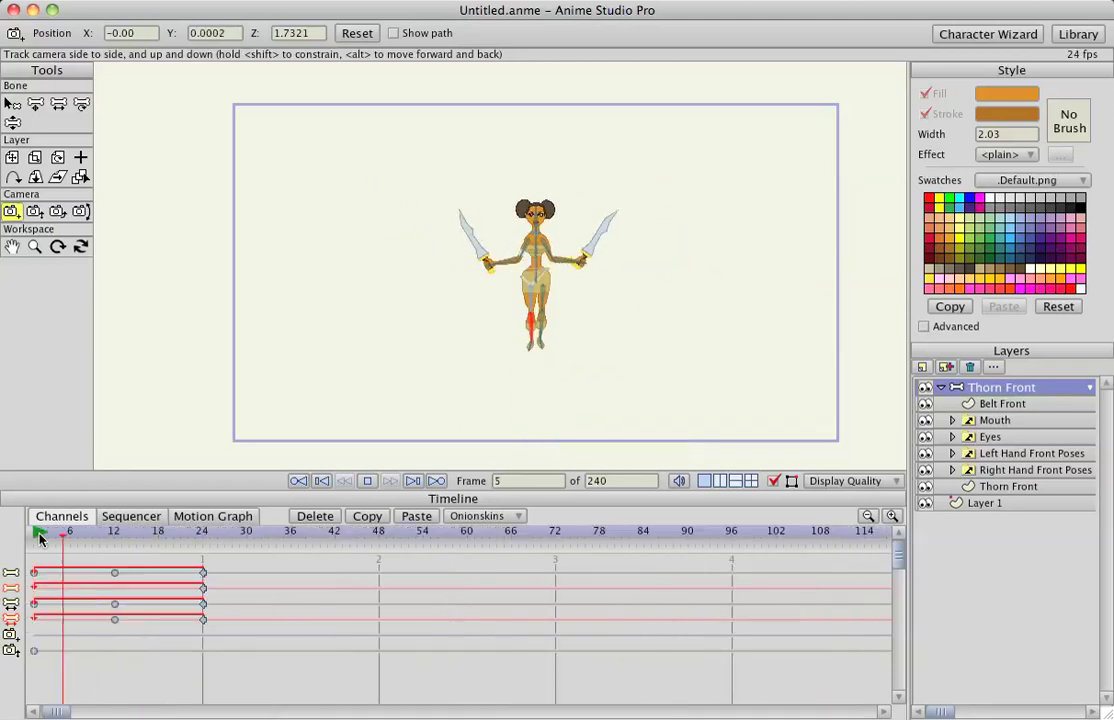
key(space)
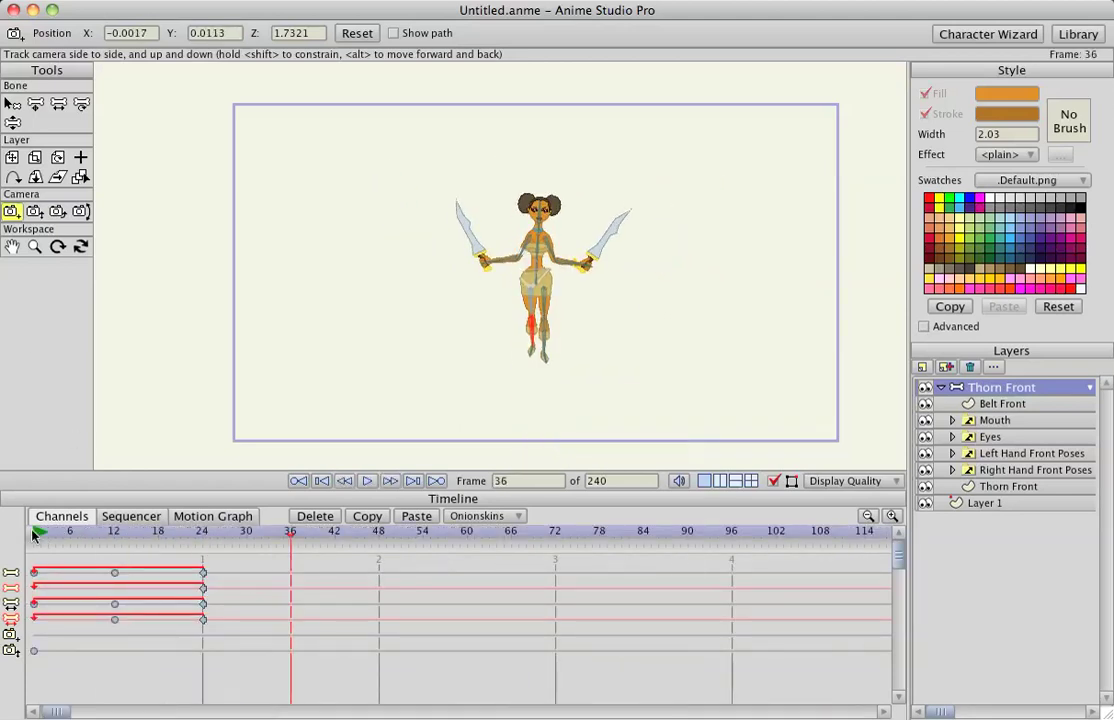
key(shift+ctrl+Left)
key(ctrl+Right)
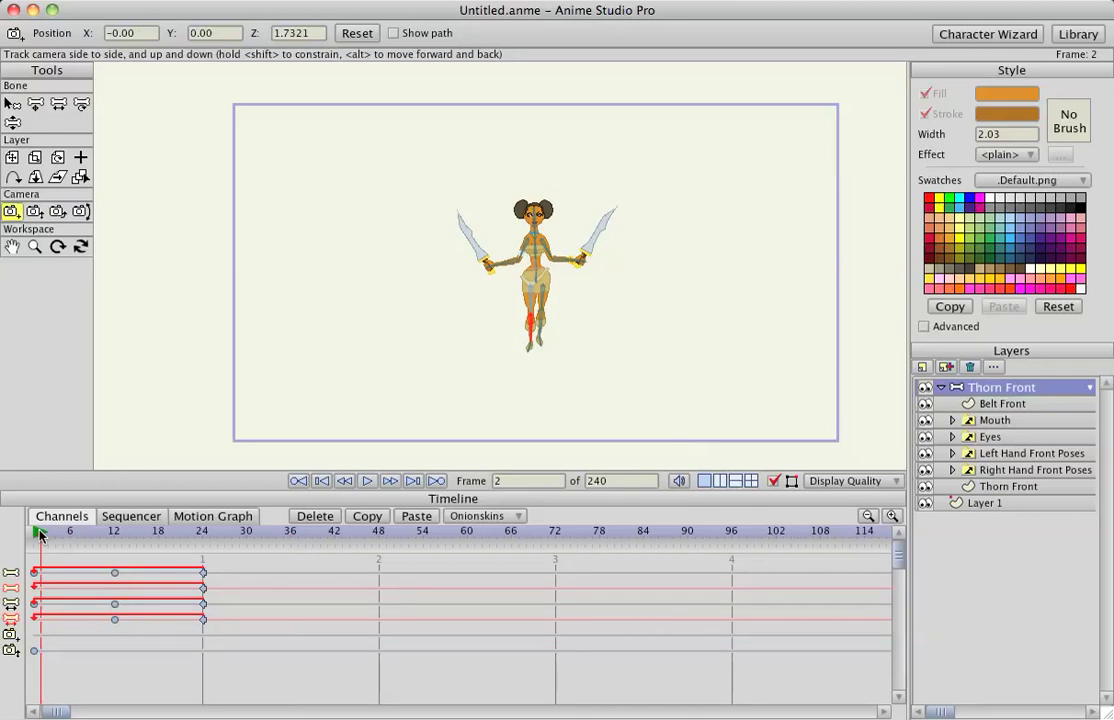
- Add a frame-2 camera zoom key pulling out to about 127.7, then play it back
click(34, 211)
drag(390, 348, 290, 350)
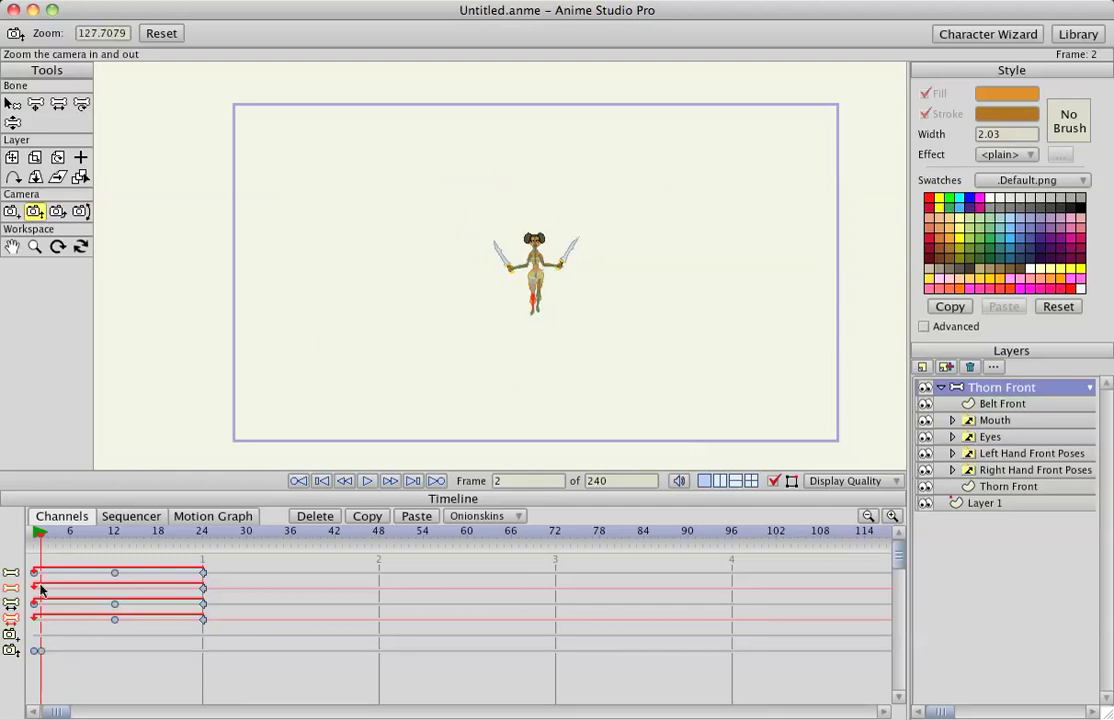
key(space)
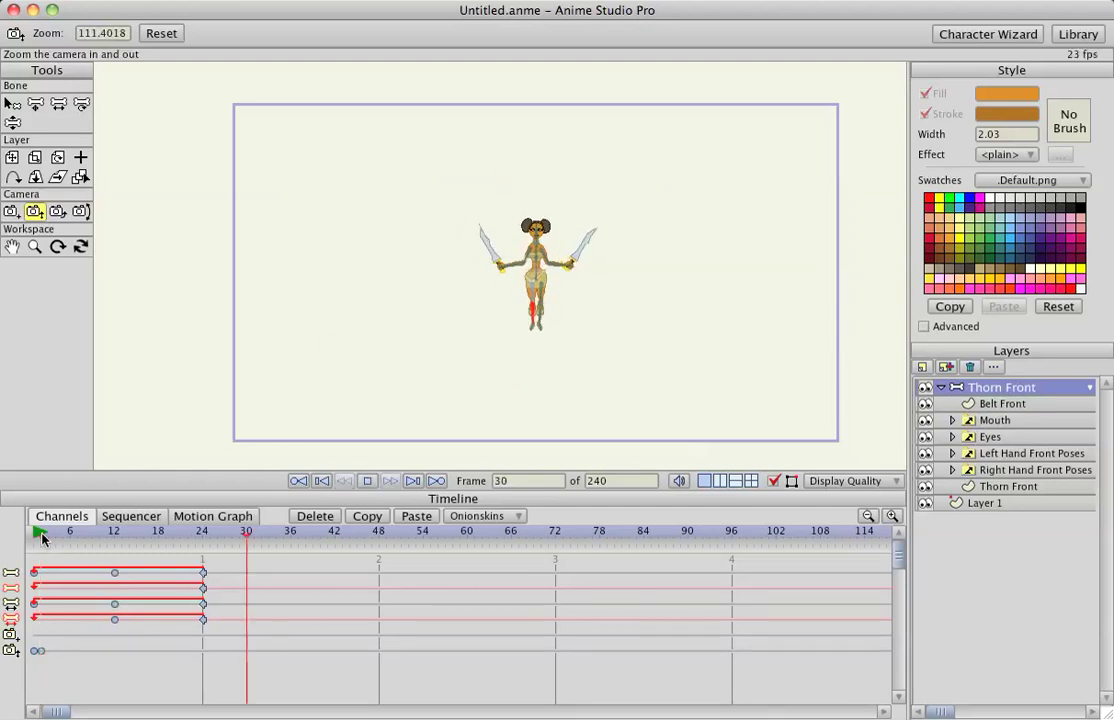